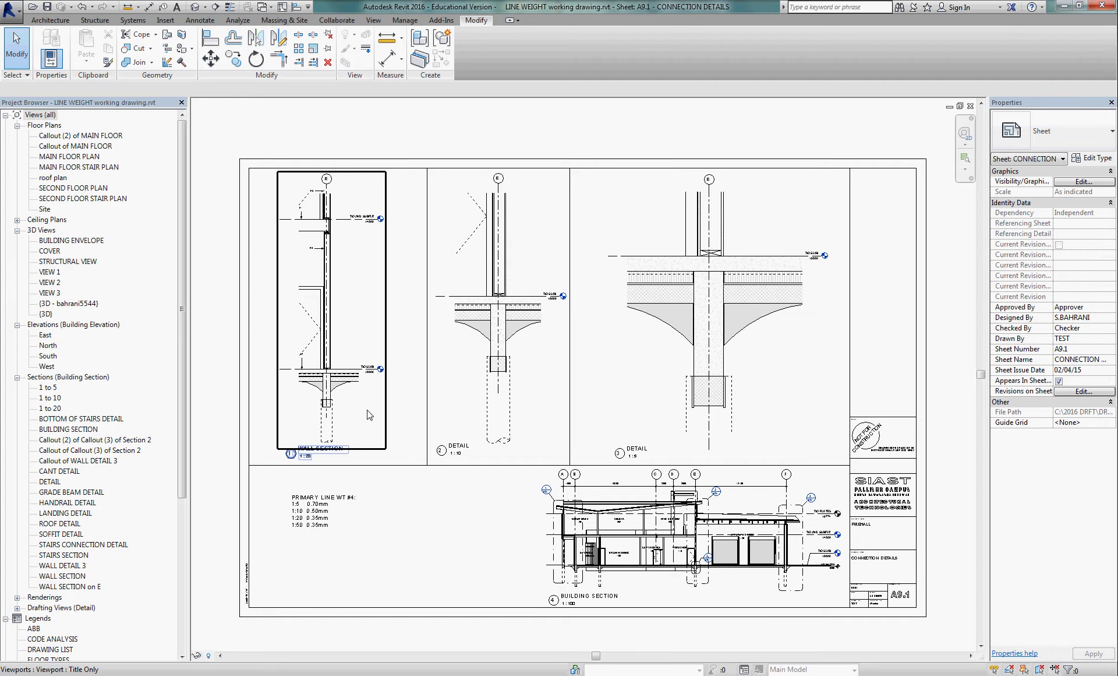
- Pan and zoom across sheet A9.1 to inspect the Wall Section footing, column-slab junction and Detail 2
{"action": "scroll", "coordinate": [322, 396], "scroll_direction": "up", "scroll_amount": 5}
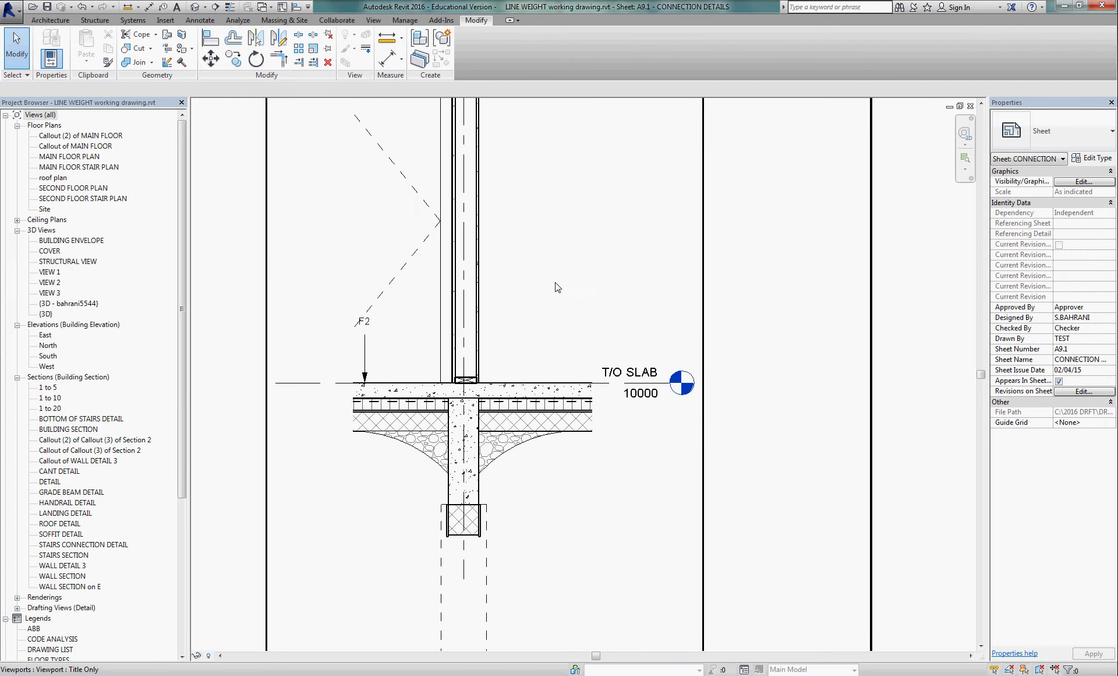
{"action": "scroll", "coordinate": [538, 344], "scroll_direction": "up", "scroll_amount": 2}
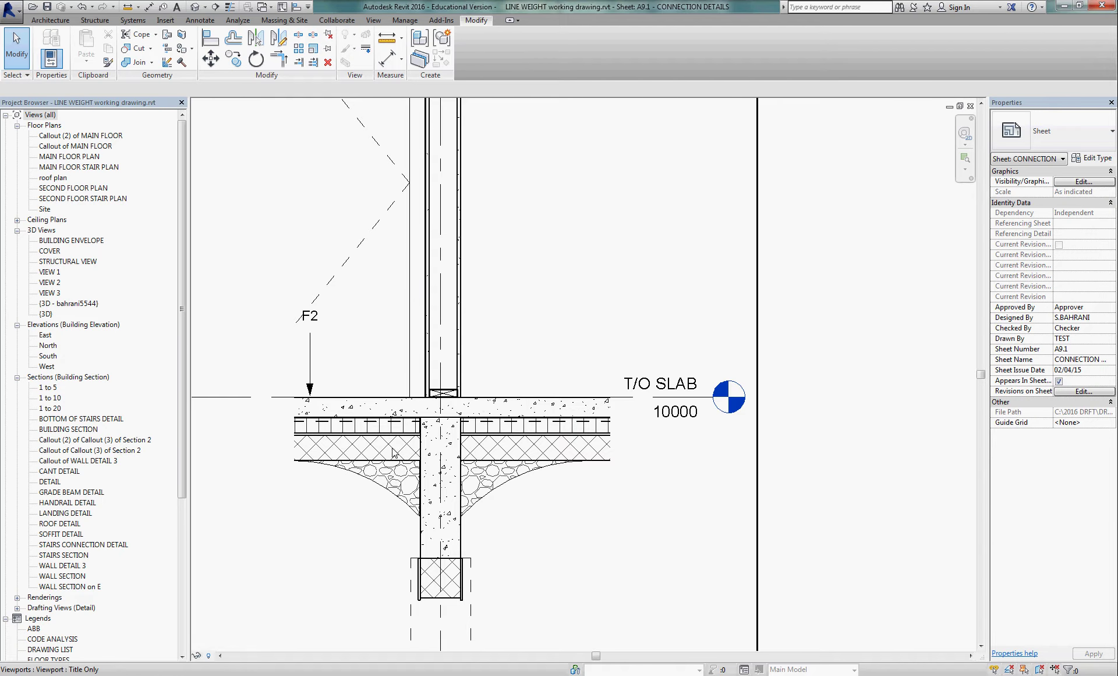
{"action": "scroll", "coordinate": [519, 454], "scroll_direction": "up", "scroll_amount": 2}
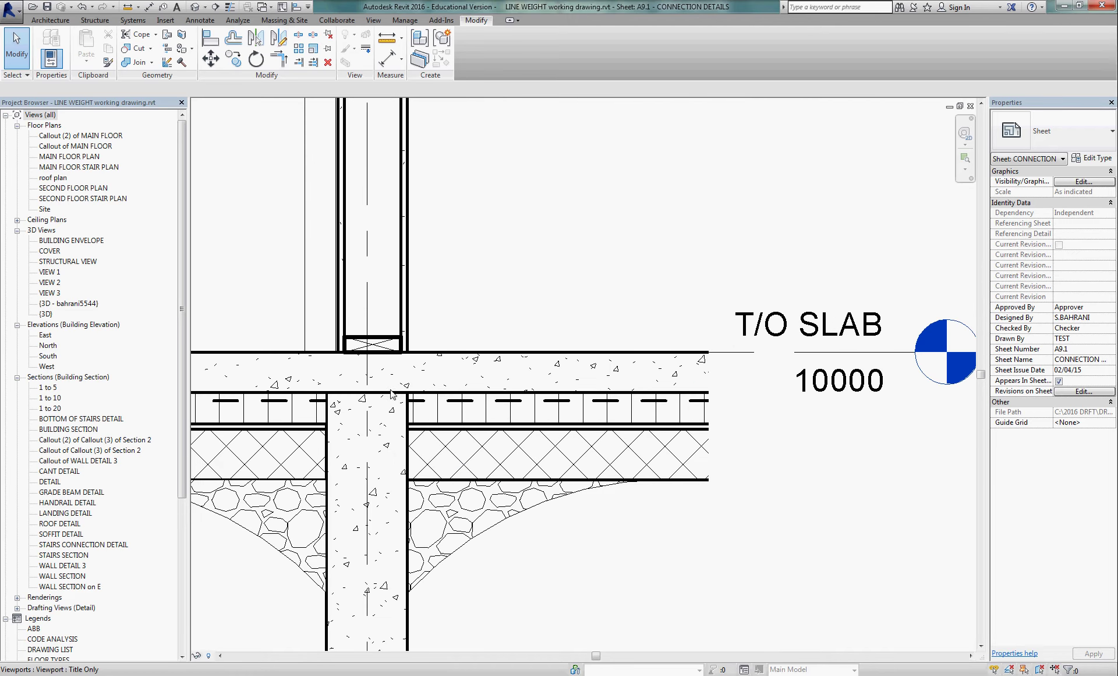
{"action": "scroll", "coordinate": [586, 347], "scroll_direction": "down", "scroll_amount": 1}
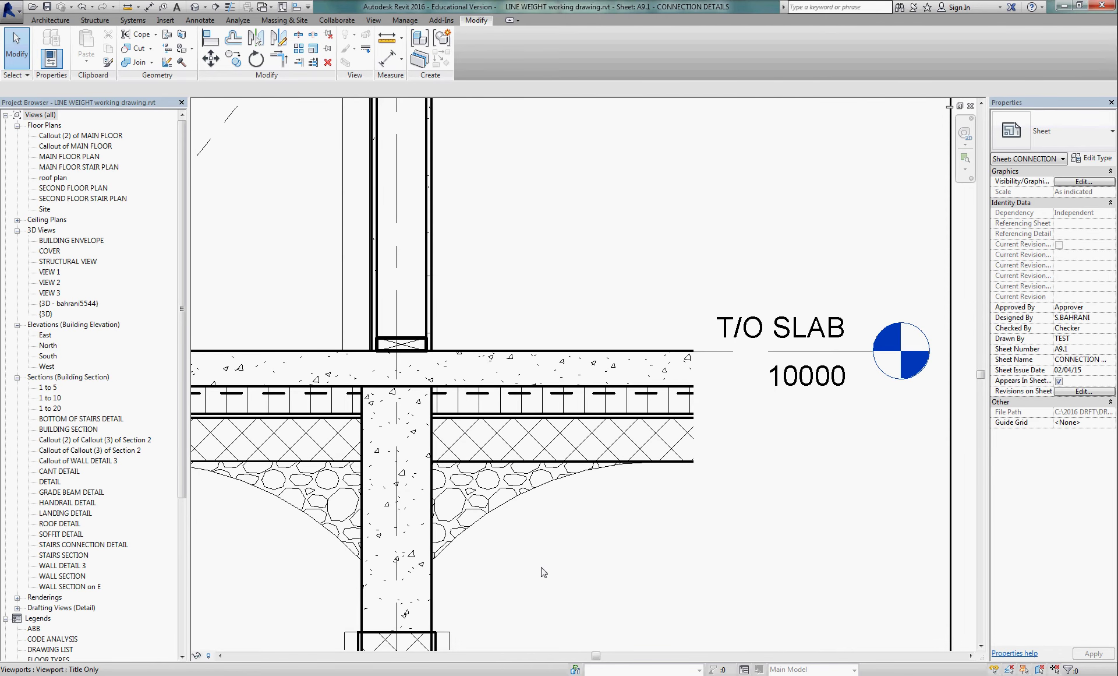
{"action": "mouse_move", "coordinate": [552, 574]}
{"action": "middle_mouse_down"}
{"action": "mouse_move", "coordinate": [619, 512]}
{"action": "mouse_move", "coordinate": [794, 235]}
{"action": "mouse_move", "coordinate": [871, 142]}
{"action": "mouse_move", "coordinate": [828, 46]}
{"action": "mouse_move", "coordinate": [728, 632]}
{"action": "mouse_move", "coordinate": [639, 576]}
{"action": "mouse_move", "coordinate": [710, 413]}
{"action": "middle_mouse_up"}
{"action": "scroll", "coordinate": [530, 457], "scroll_direction": "down", "scroll_amount": 1}
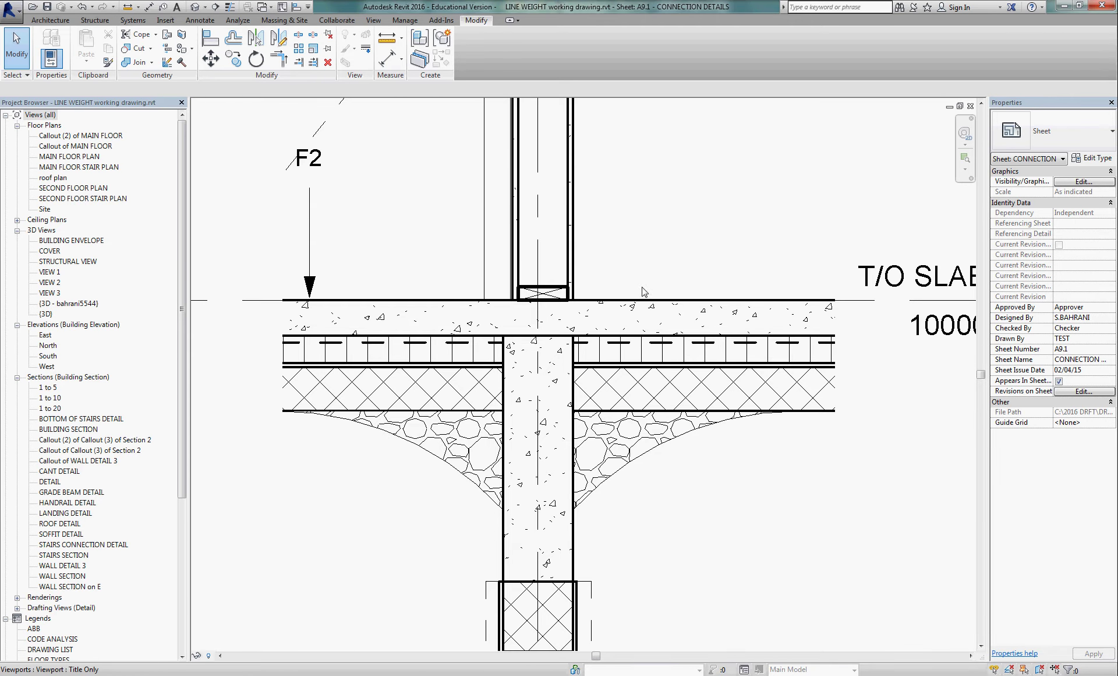
{"action": "middle_click_drag", "start_coordinate": [476, 233], "coordinate": [535, 244]}
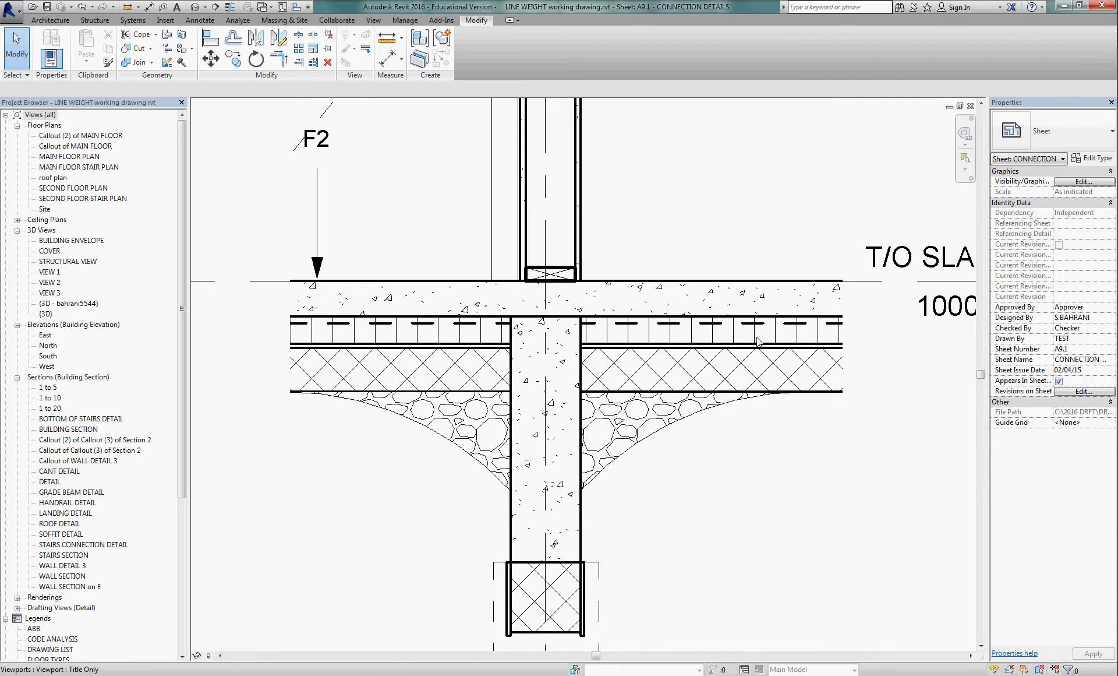
{"action": "scroll", "coordinate": [783, 413], "scroll_direction": "down", "scroll_amount": 3}
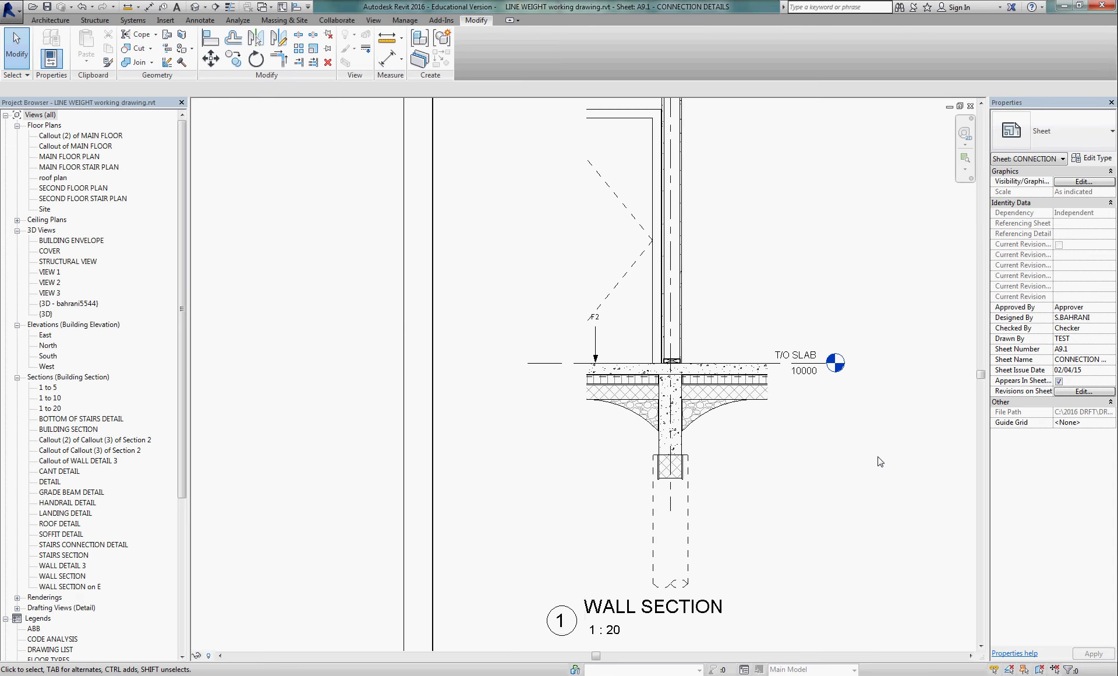
{"action": "middle_click_drag", "start_coordinate": [876, 460], "coordinate": [500, 376]}
{"action": "scroll", "coordinate": [501, 376], "scroll_direction": "down", "scroll_amount": 1}
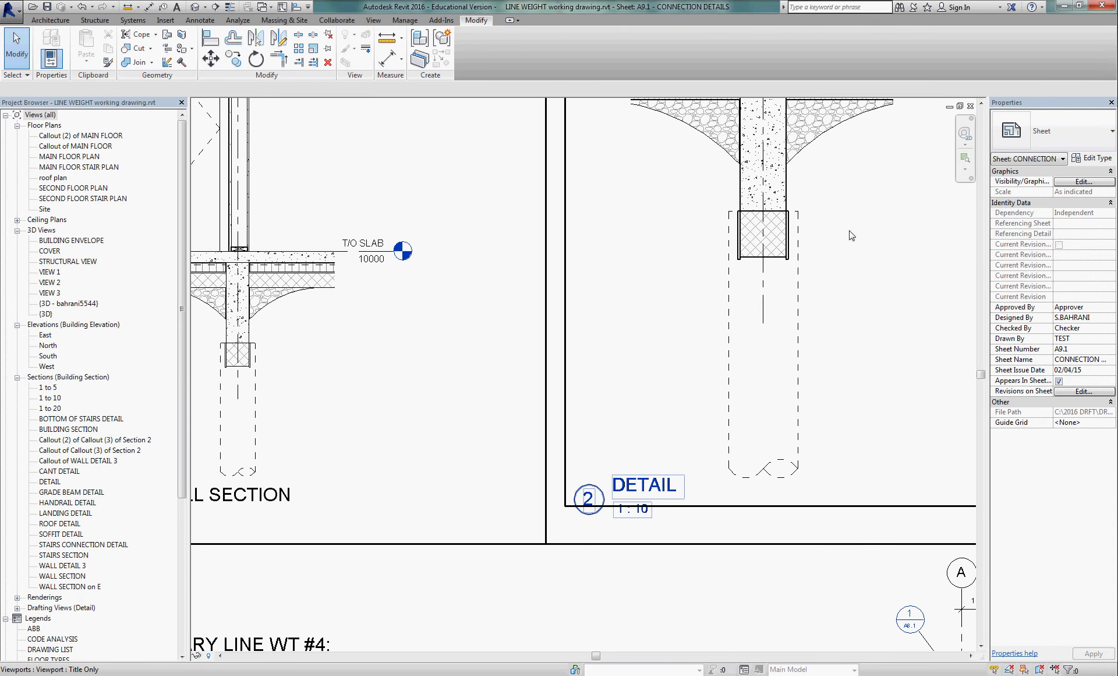
{"action": "scroll", "coordinate": [782, 464], "scroll_direction": "up", "scroll_amount": 1}
{"action": "scroll", "coordinate": [746, 291], "scroll_direction": "up", "scroll_amount": 3}
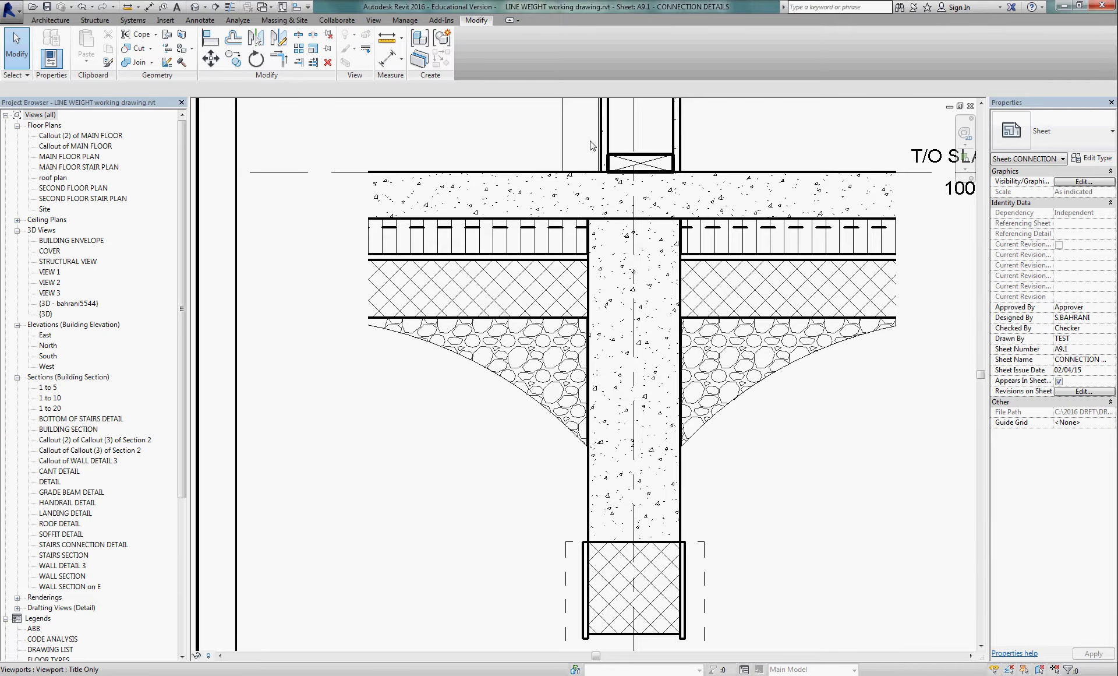
- Inspect the Detail 2 slab and Detail 3, then recentre the whole A9.1 sheet
{"action": "middle_click_drag", "start_coordinate": [574, 142], "coordinate": [561, 215]}
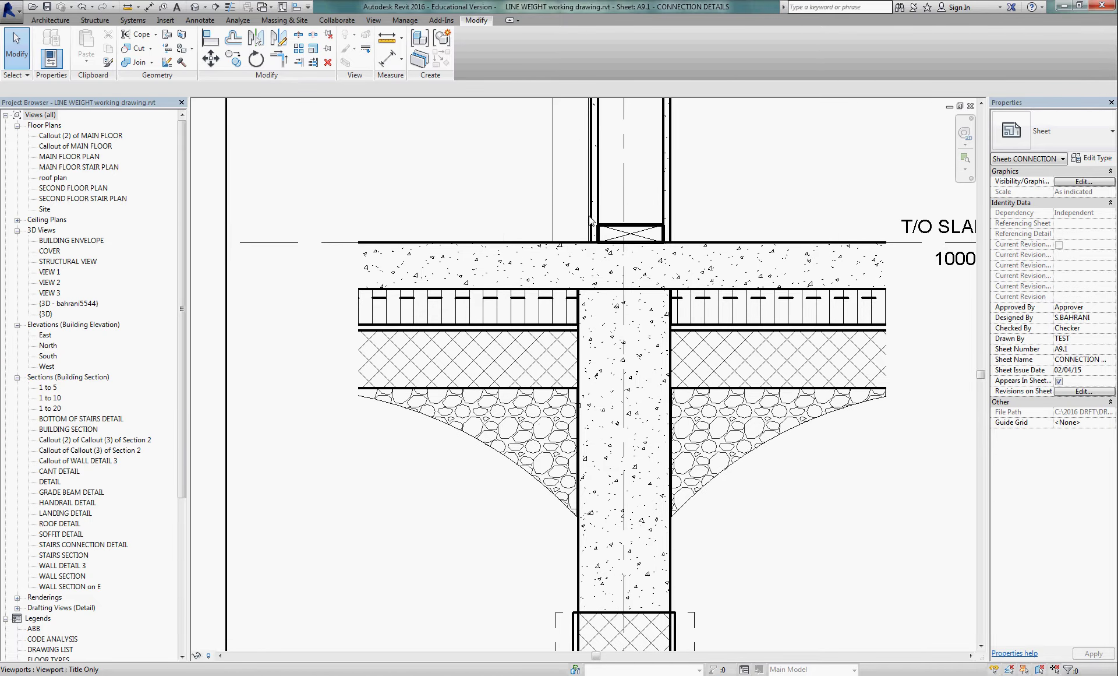
{"action": "scroll", "coordinate": [546, 314], "scroll_direction": "down", "scroll_amount": 4}
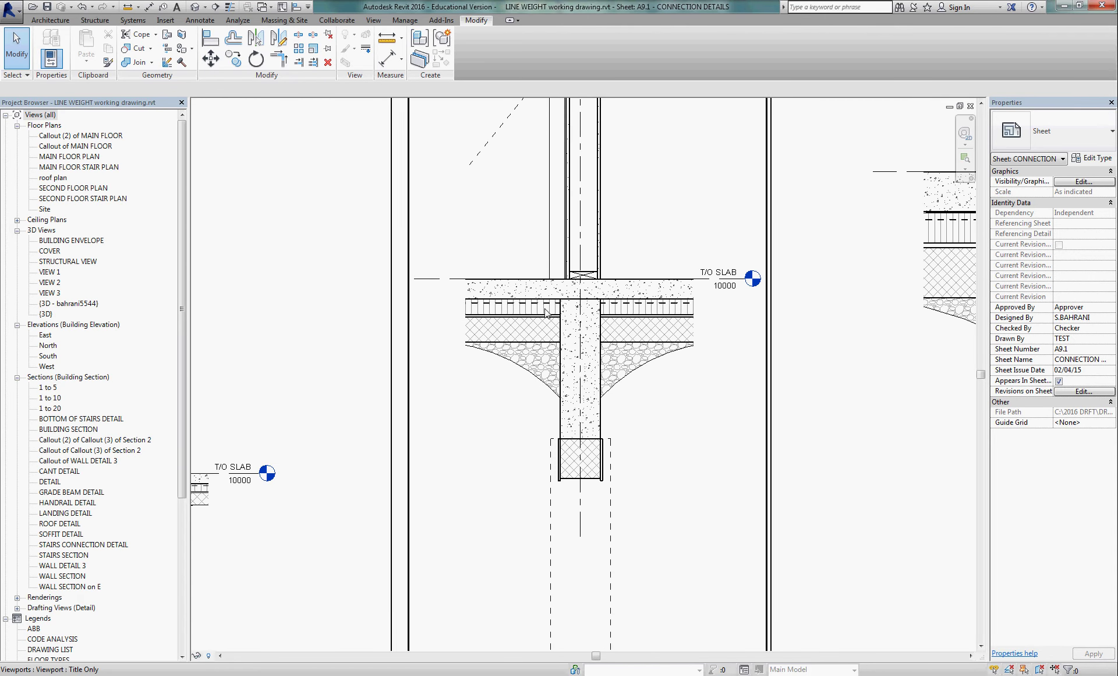
{"action": "middle_click_drag", "start_coordinate": [788, 344], "coordinate": [514, 339]}
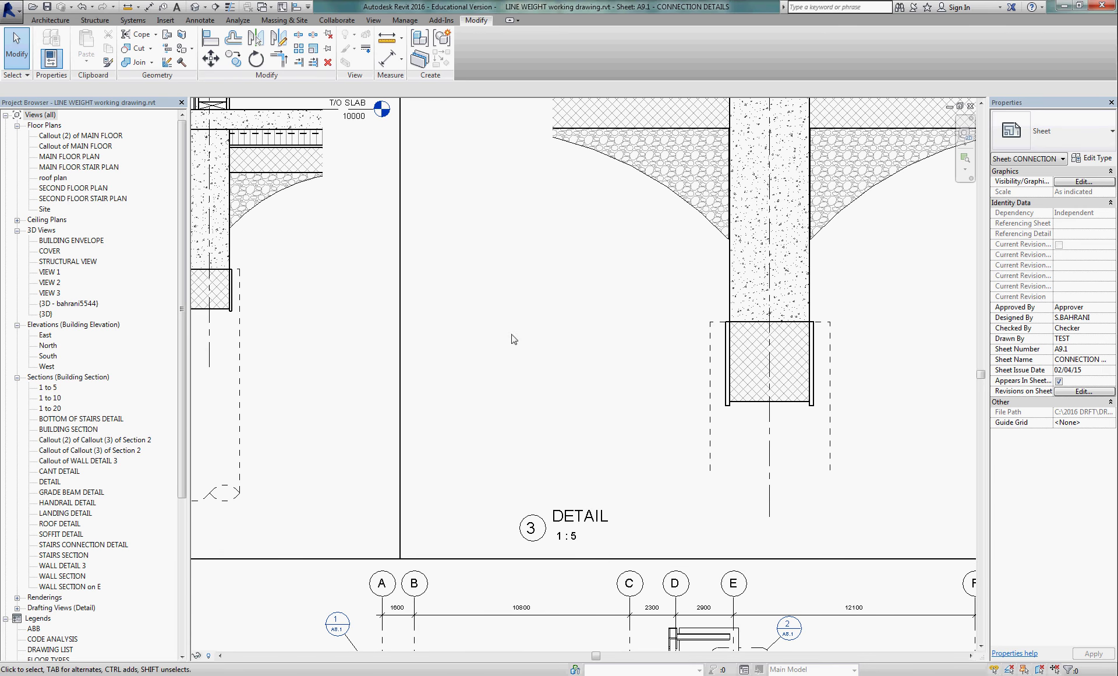
{"action": "middle_click_drag", "start_coordinate": [816, 191], "coordinate": [711, 376]}
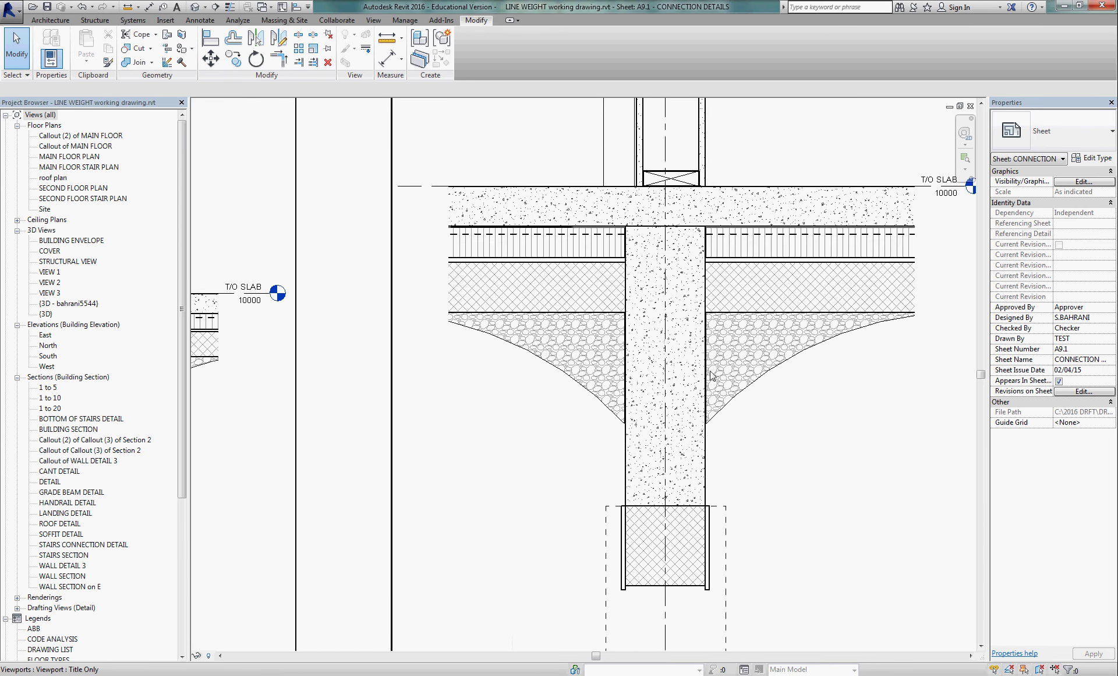
{"action": "scroll", "coordinate": [711, 376], "scroll_direction": "up", "scroll_amount": 2}
{"action": "scroll", "coordinate": [760, 366], "scroll_direction": "up", "scroll_amount": 1}
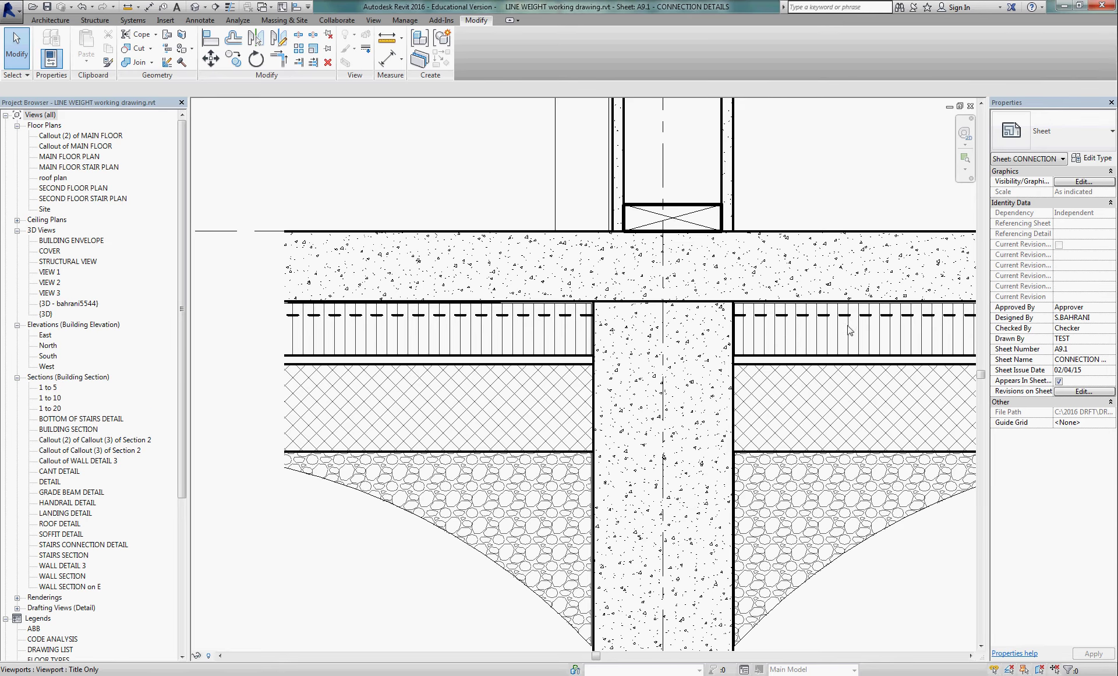
{"action": "scroll", "coordinate": [750, 290], "scroll_direction": "down", "scroll_amount": 1}
{"action": "scroll", "coordinate": [765, 286], "scroll_direction": "down", "scroll_amount": 1}
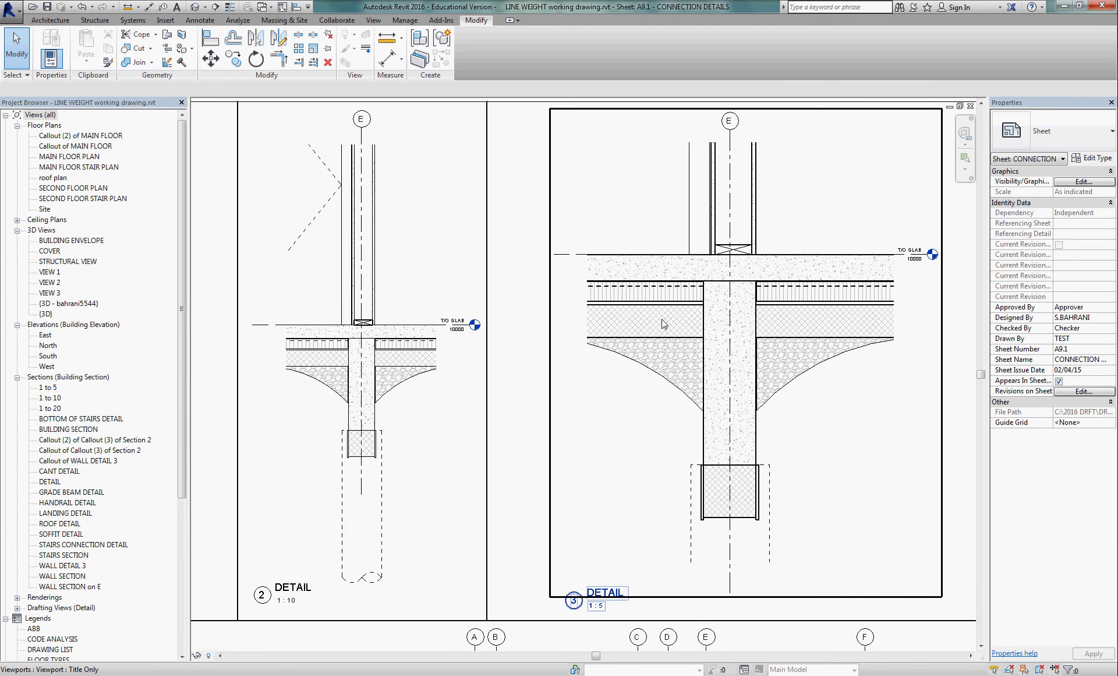
{"action": "scroll", "coordinate": [757, 291], "scroll_direction": "down", "scroll_amount": 1}
{"action": "scroll", "coordinate": [741, 335], "scroll_direction": "down", "scroll_amount": 1}
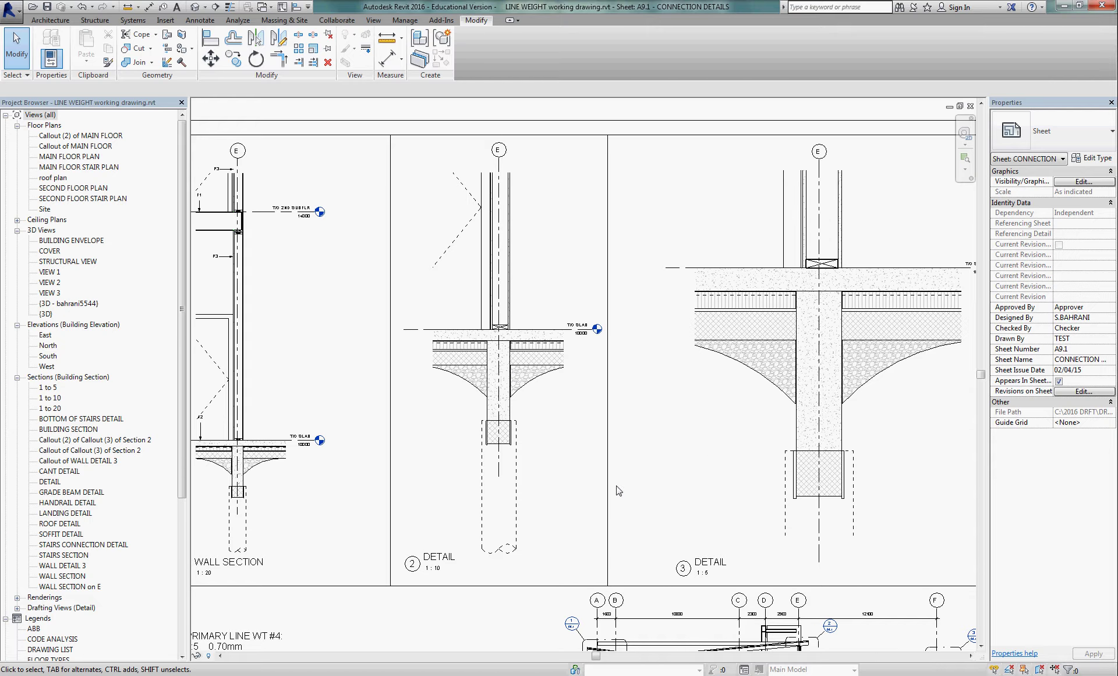
{"action": "scroll", "coordinate": [619, 491], "scroll_direction": "down", "scroll_amount": 1}
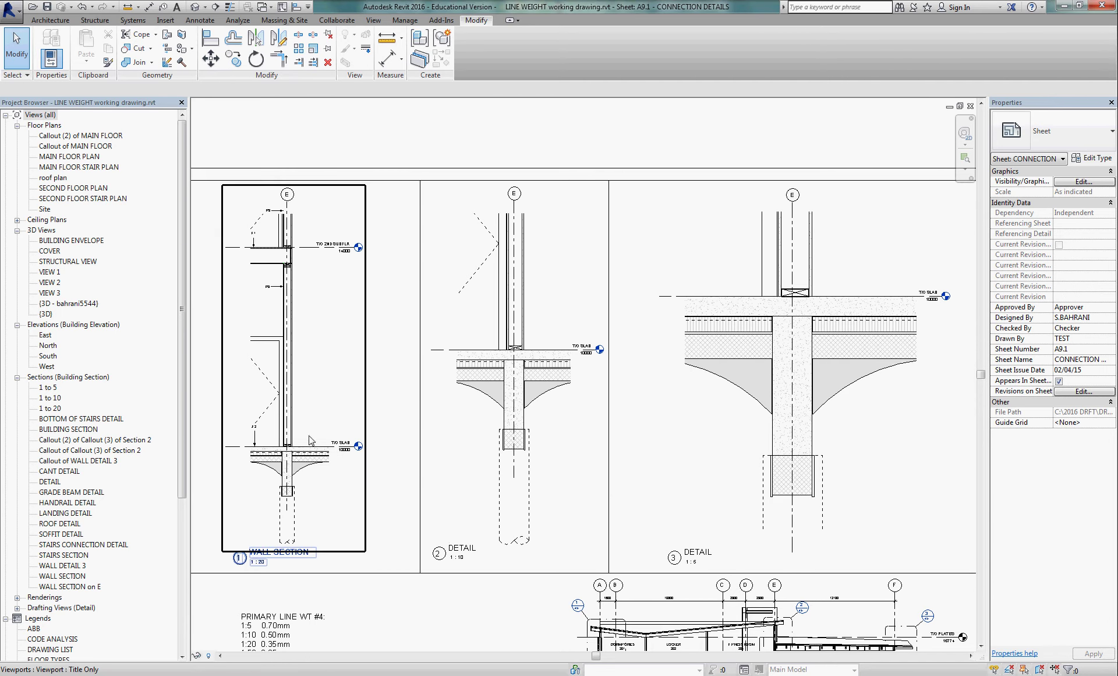
{"action": "scroll", "coordinate": [281, 466], "scroll_direction": "up", "scroll_amount": 5}
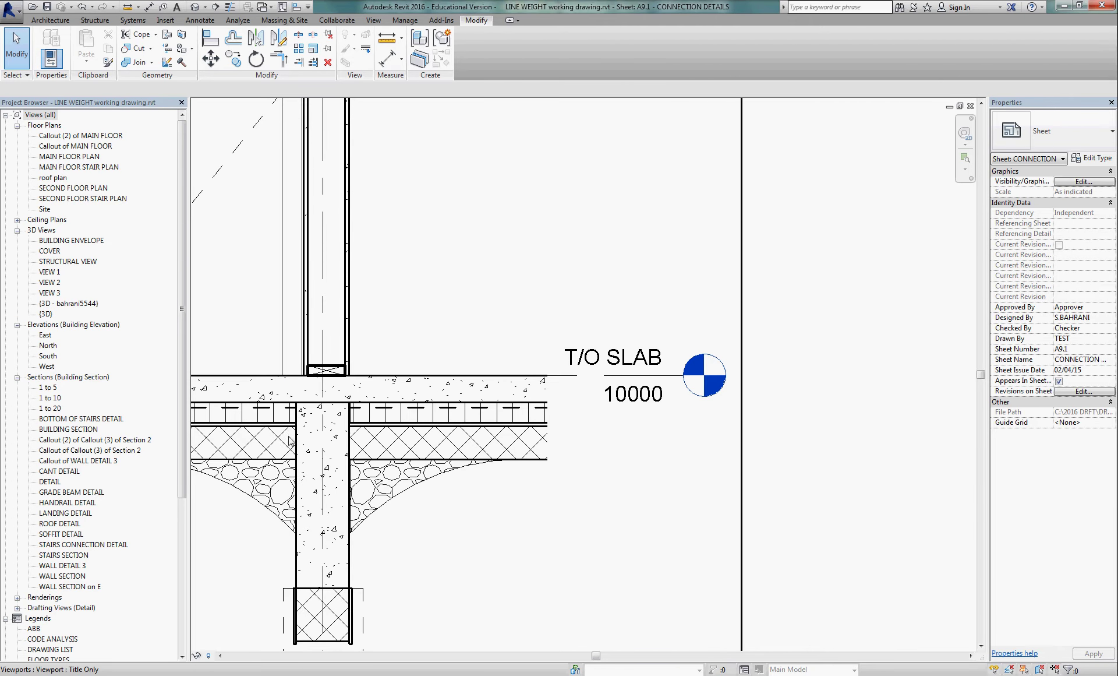
{"action": "scroll", "coordinate": [335, 474], "scroll_direction": "down", "scroll_amount": 3}
{"action": "scroll", "coordinate": [755, 337], "scroll_direction": "down", "scroll_amount": 3}
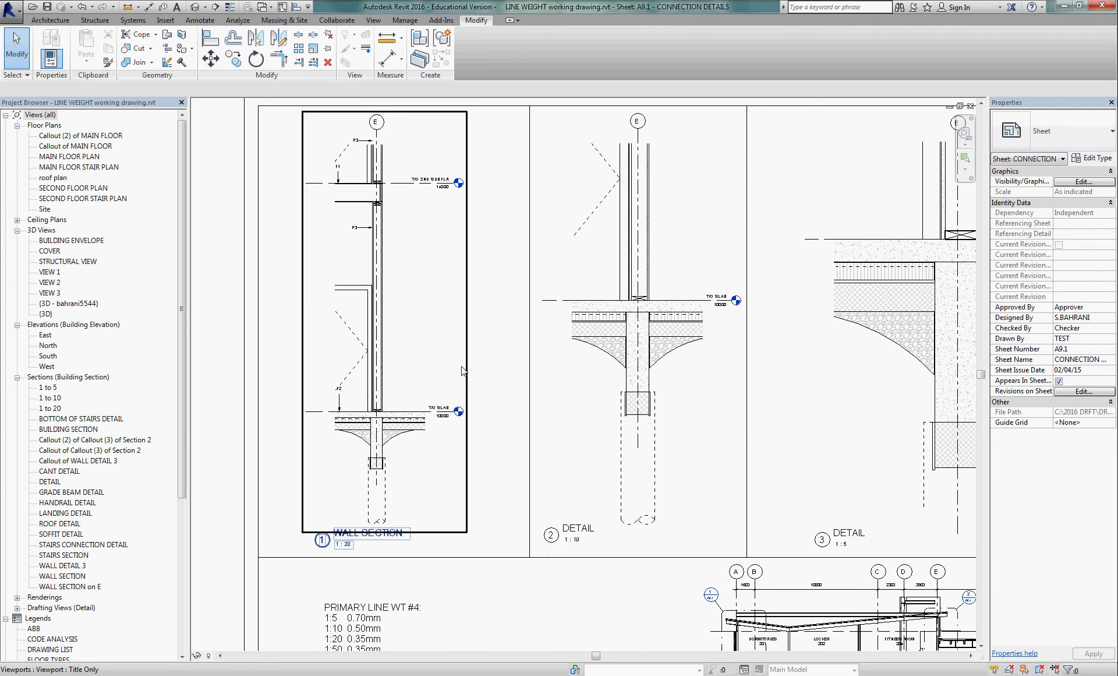
{"action": "middle_click_drag", "start_coordinate": [728, 358], "coordinate": [605, 330]}
{"action": "scroll", "coordinate": [623, 350], "scroll_direction": "down", "scroll_amount": 1}
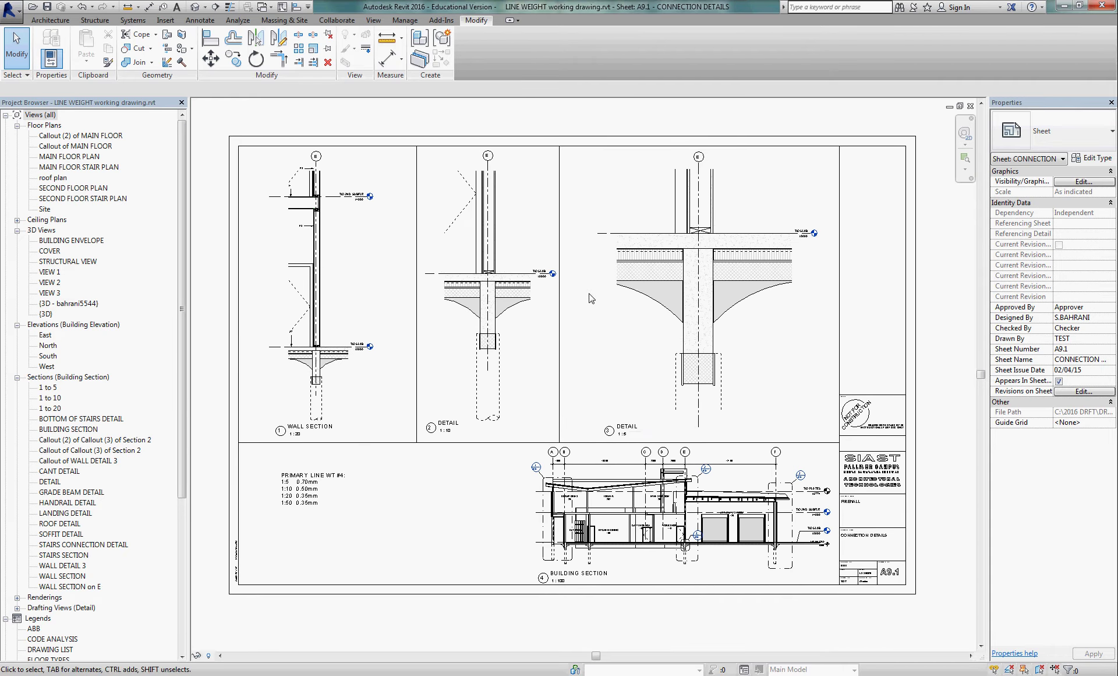
- Open Line Styles from the Manage tab's Additional Settings
{"action": "left_click", "coordinate": [406, 21]}
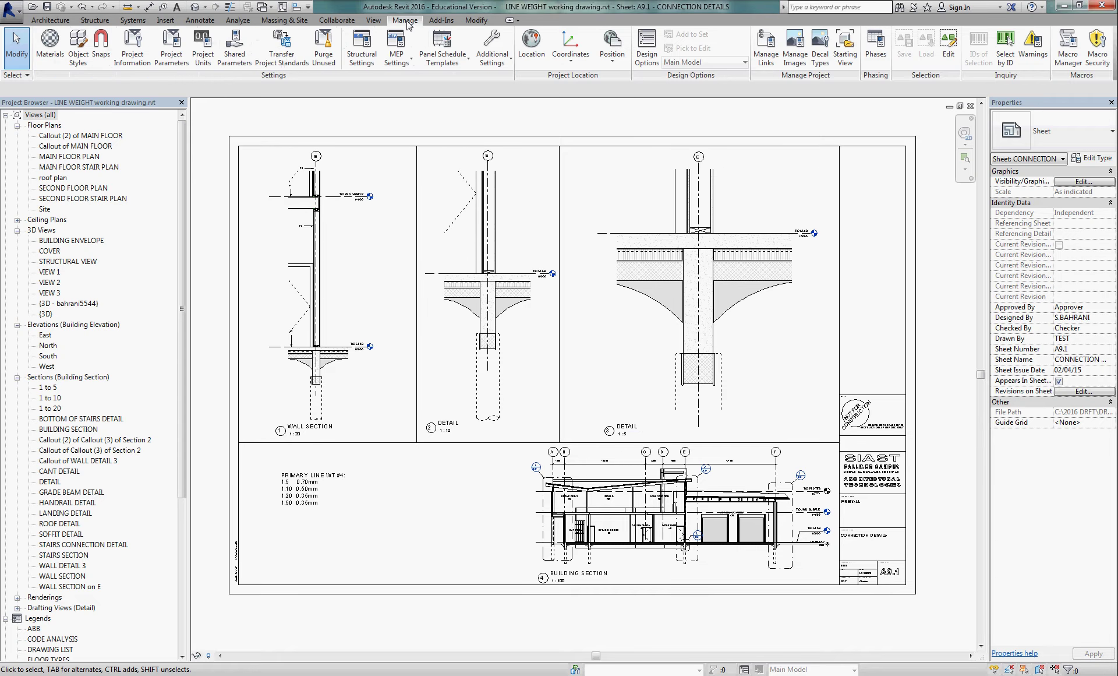
{"action": "left_click", "coordinate": [496, 56]}
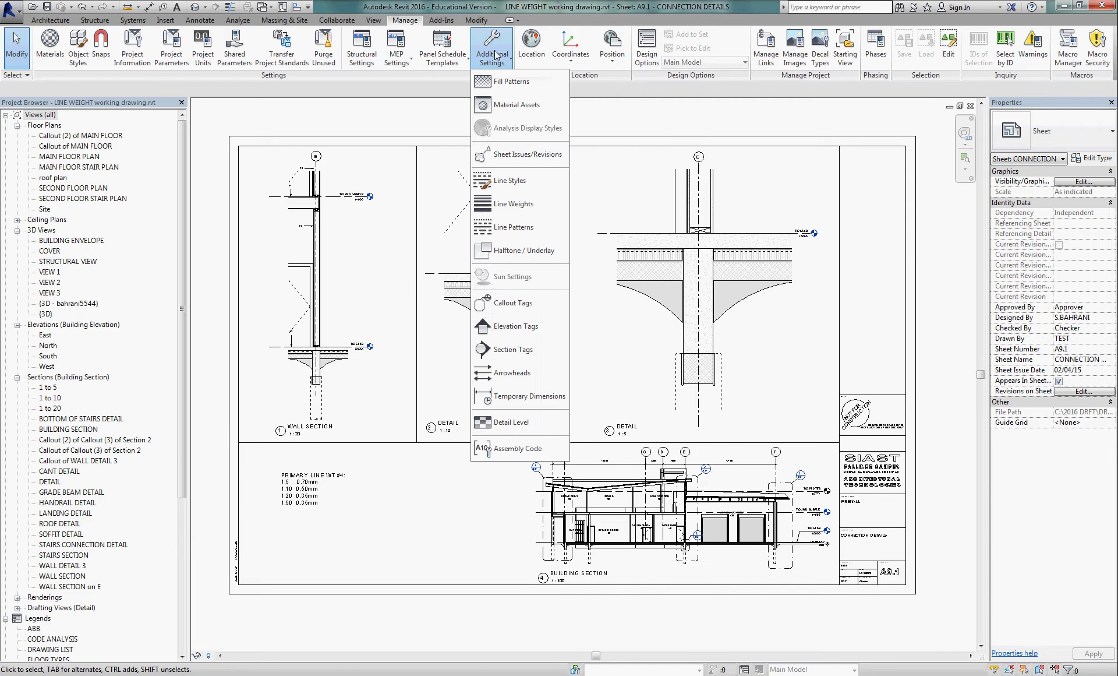
{"action": "left_click", "coordinate": [510, 181]}
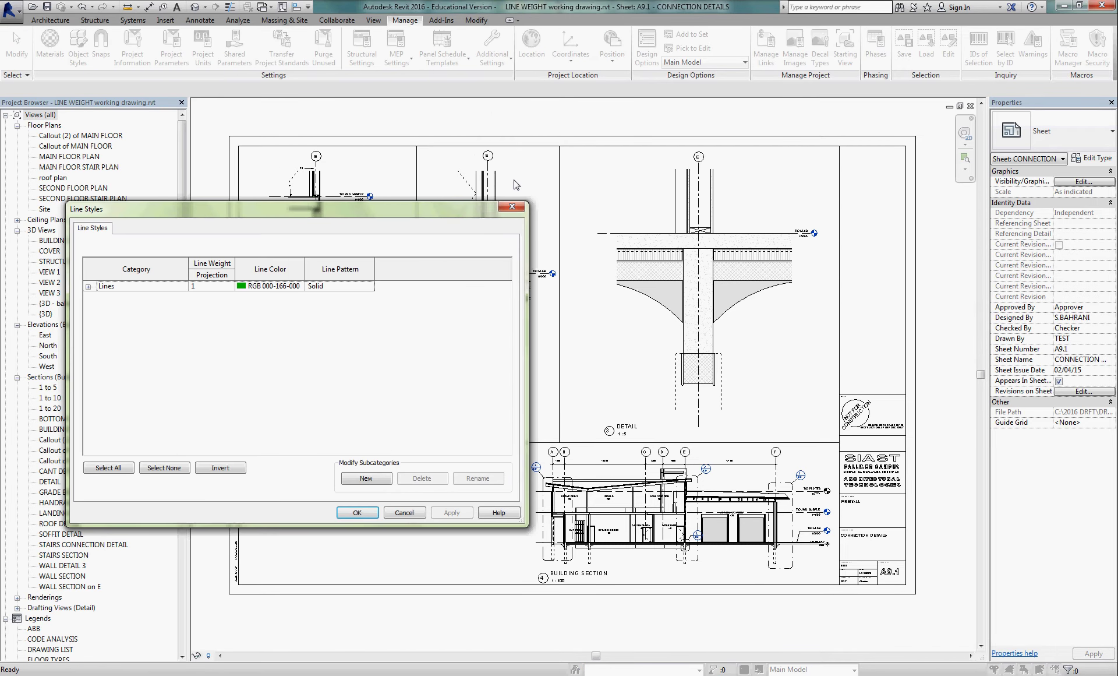
- Expand Lines to show 01 FINE through 05 HEAVY, cancelling a new subcategory
{"action": "left_click", "coordinate": [88, 286]}
{"action": "mouse_move", "coordinate": [246, 214]}
{"action": "left_mouse_down"}
{"action": "mouse_move", "coordinate": [633, 235]}
{"action": "mouse_move", "coordinate": [581, 247]}
{"action": "left_mouse_up"}
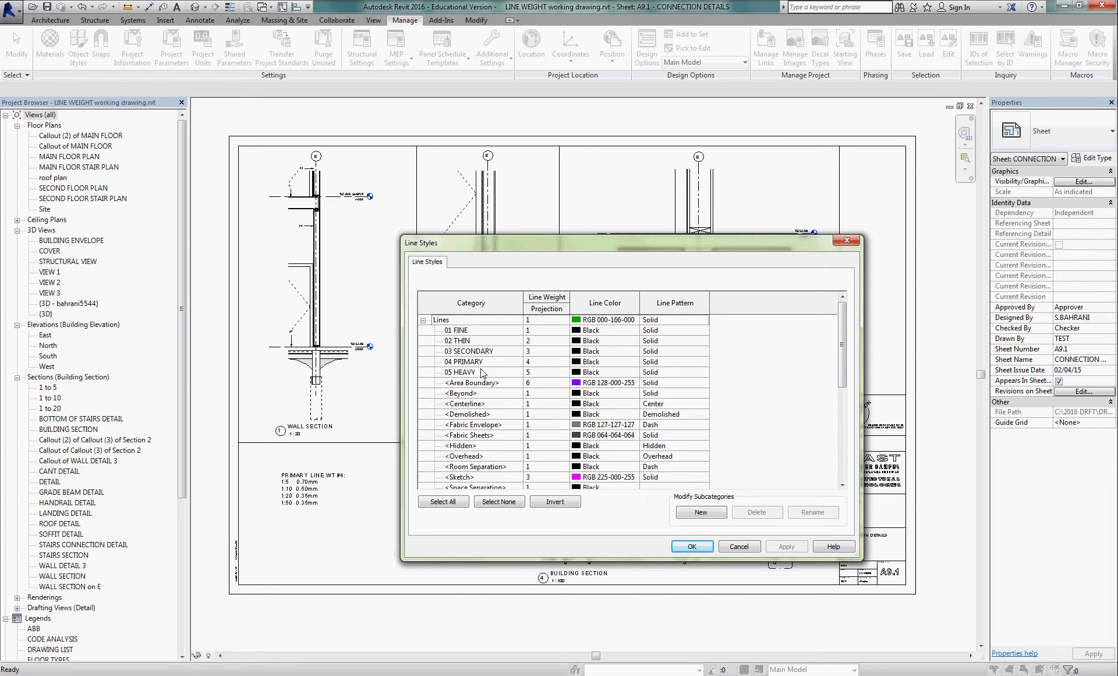
{"action": "left_click", "coordinate": [714, 516]}
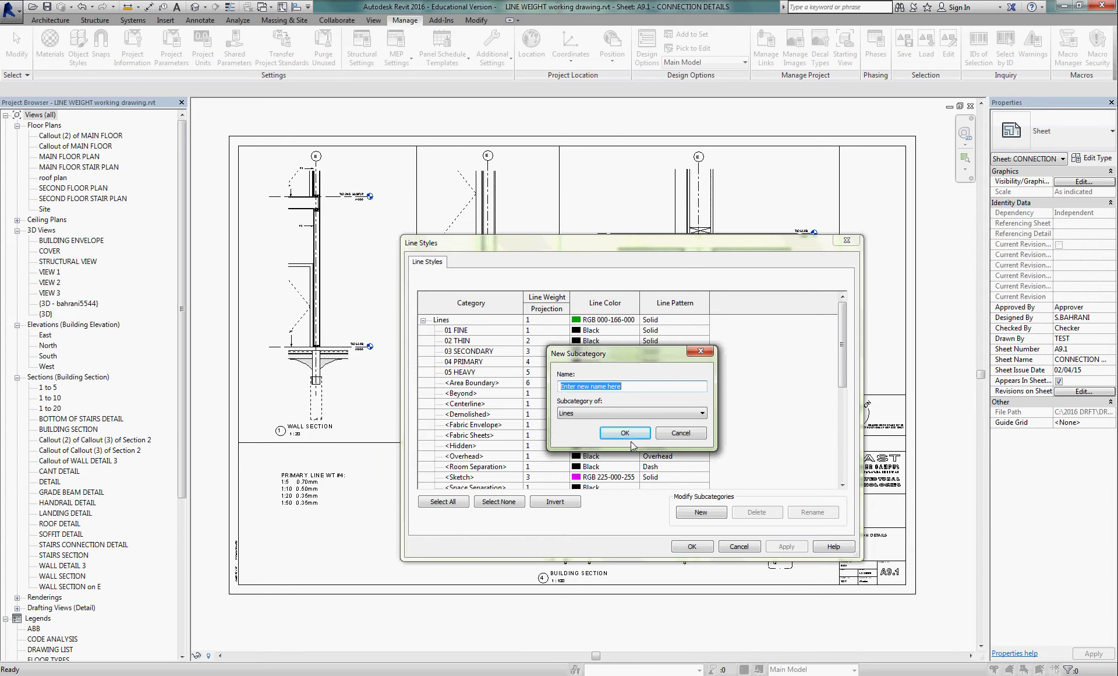
{"action": "left_click", "coordinate": [698, 435]}
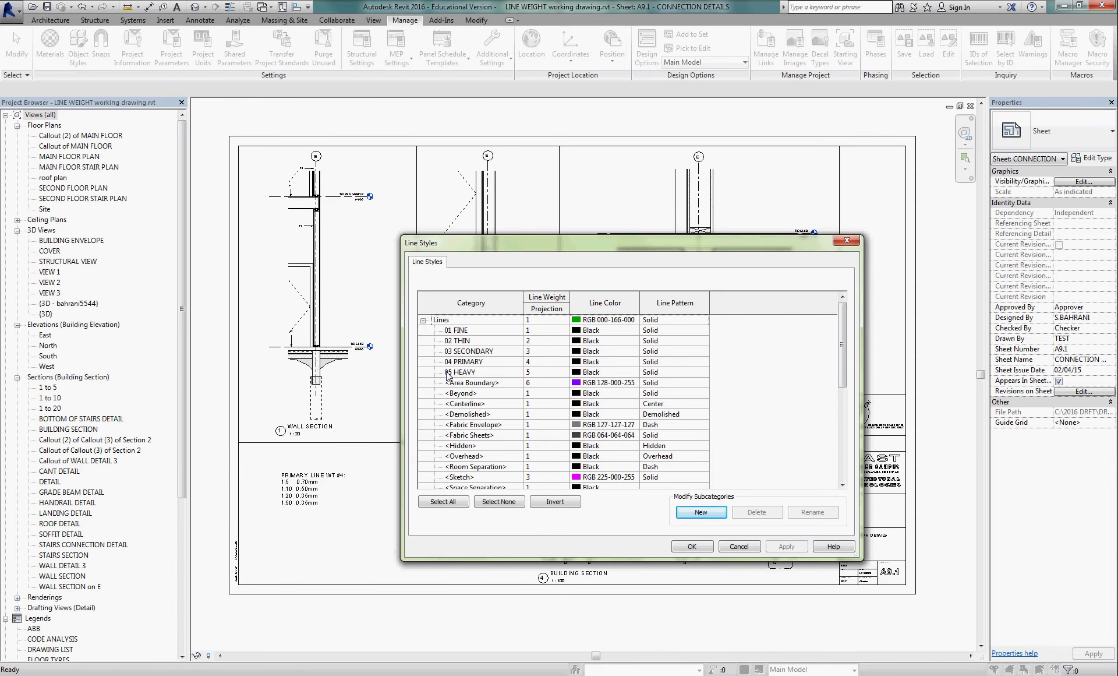
- Keep line weight 5 for the 05 HEAVY line style
{"action": "left_click", "coordinate": [543, 373]}
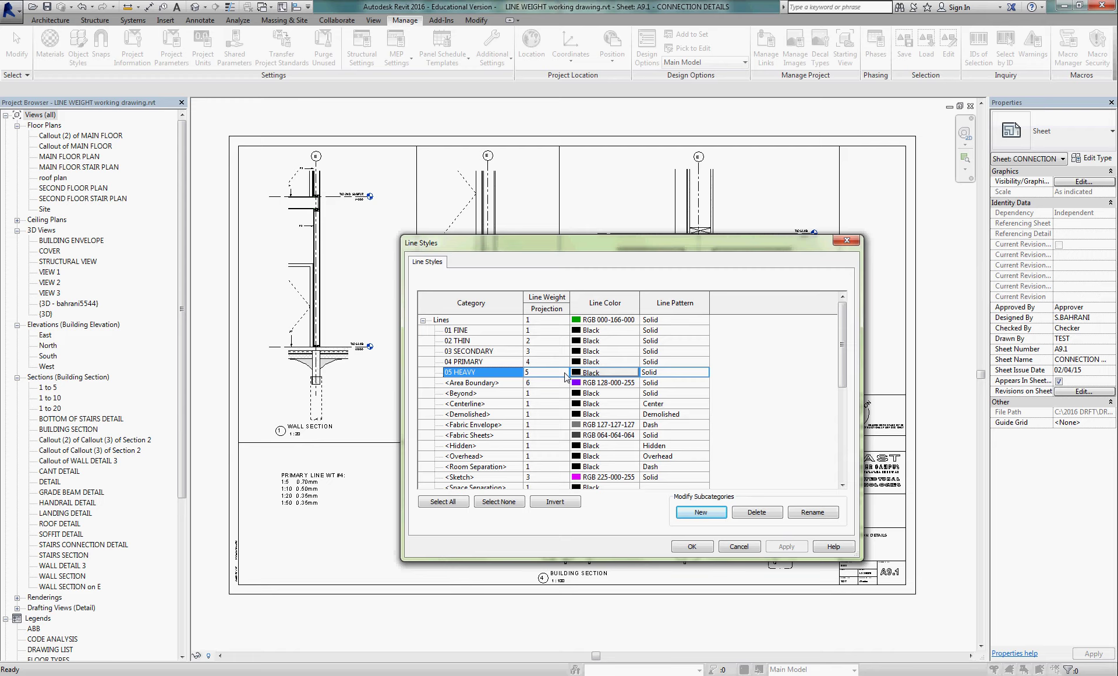
{"action": "left_click", "coordinate": [553, 372]}
{"action": "left_click", "coordinate": [564, 373]}
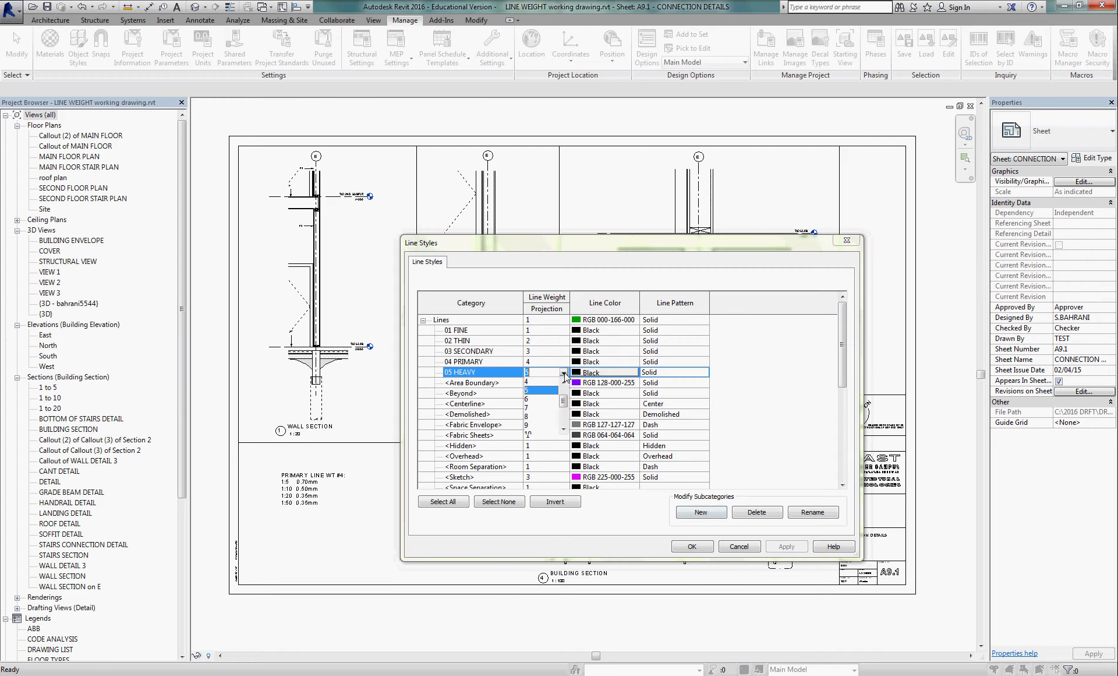
{"action": "left_click", "coordinate": [540, 389]}
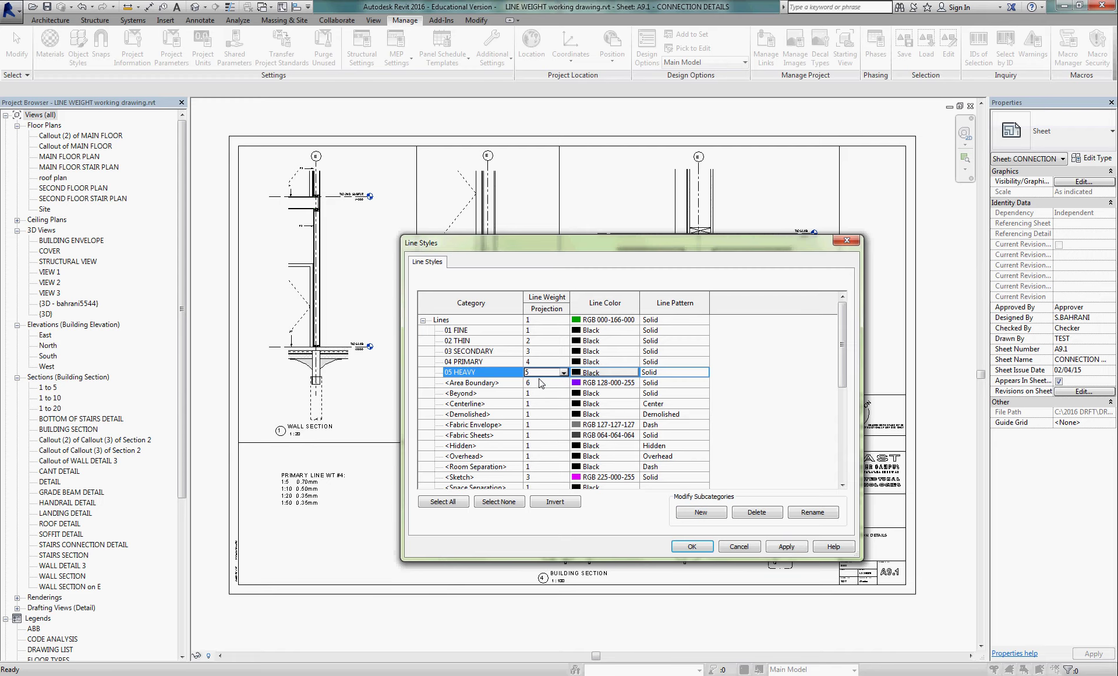
- Review 04 PRIMARY through 01 FINE and AVB at weight 4, then cancel Line Styles
{"action": "left_click", "coordinate": [504, 361]}
{"action": "left_click", "coordinate": [511, 351]}
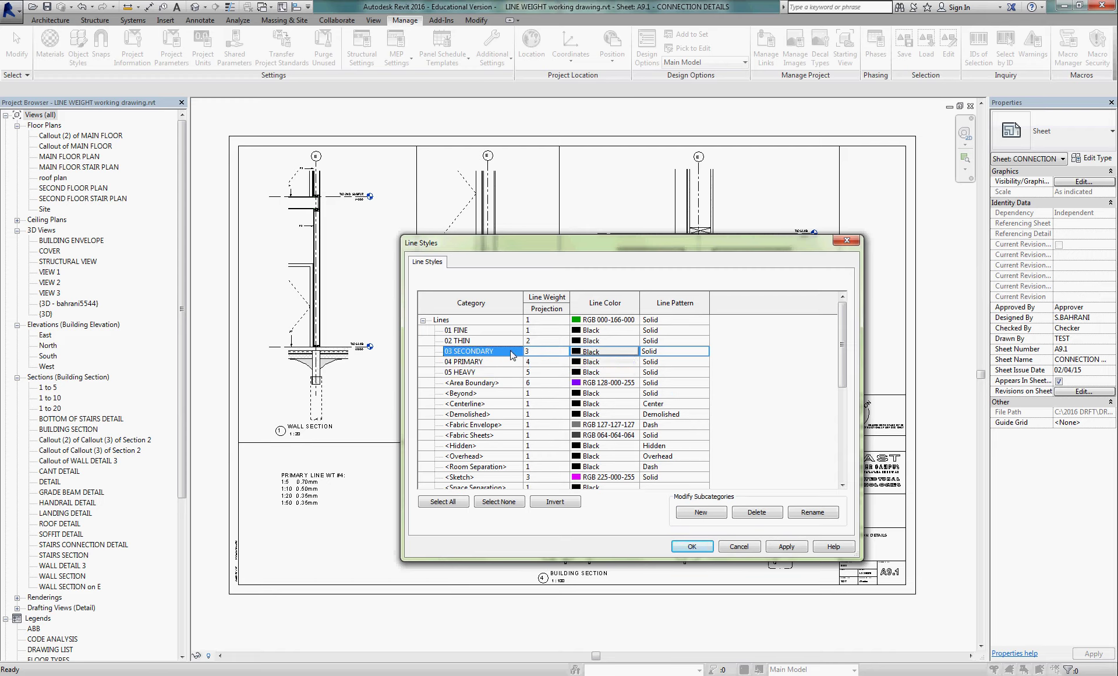
{"action": "left_click", "coordinate": [515, 343]}
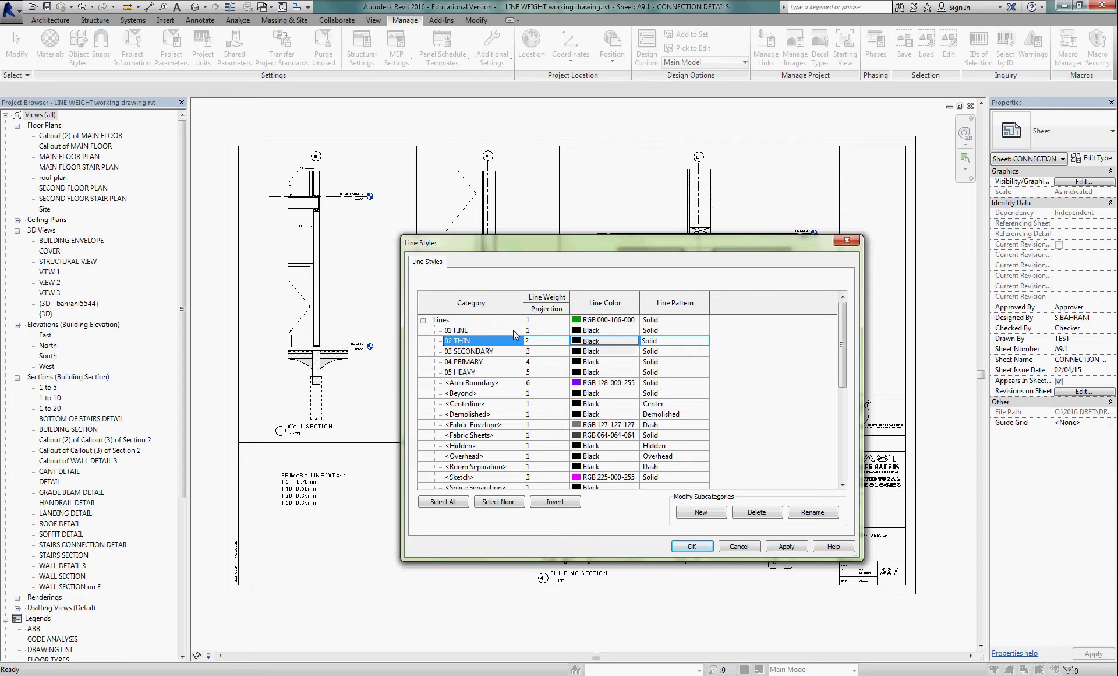
{"action": "left_click", "coordinate": [513, 331]}
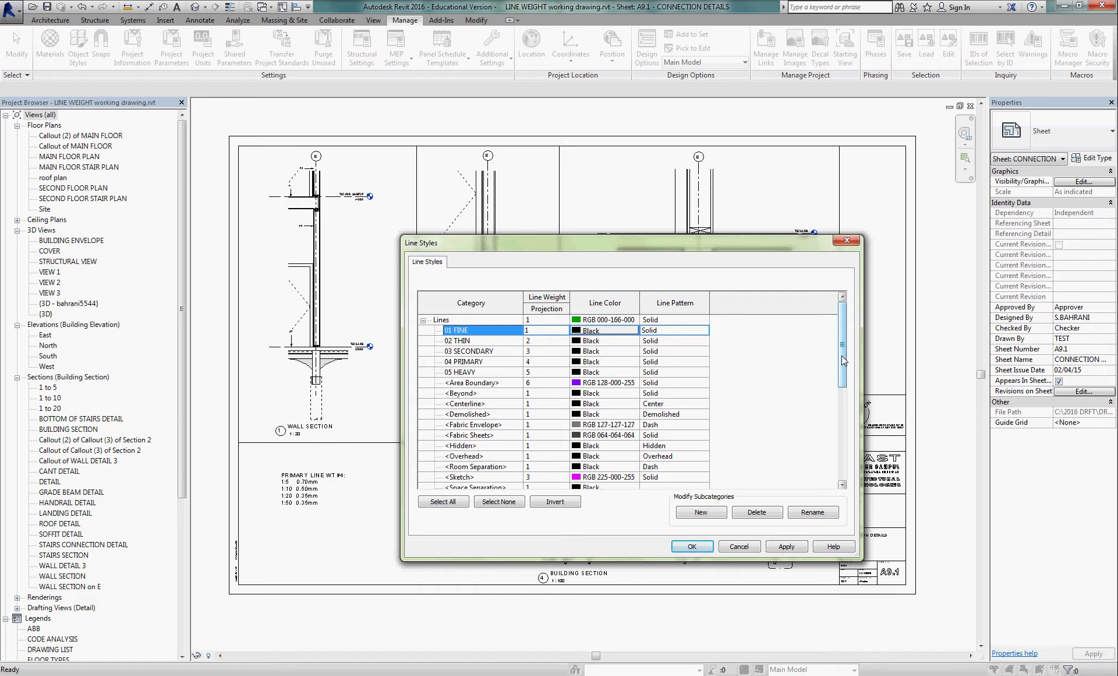
{"action": "left_click_drag", "start_coordinate": [843, 355], "coordinate": [844, 414]}
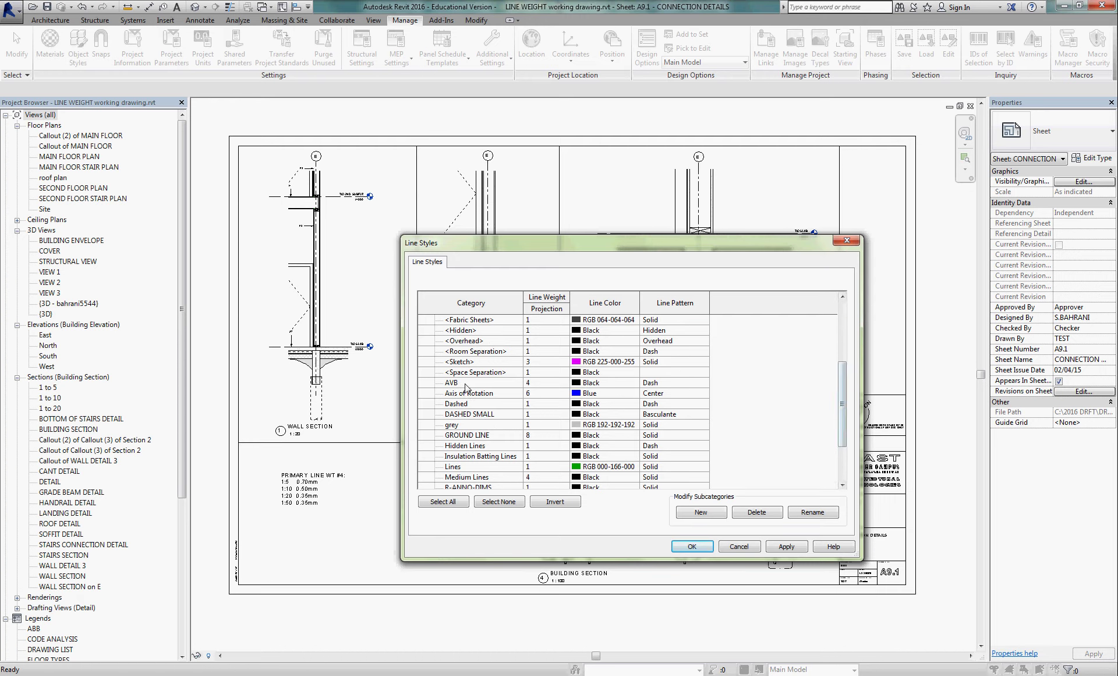
{"action": "left_click", "coordinate": [466, 385]}
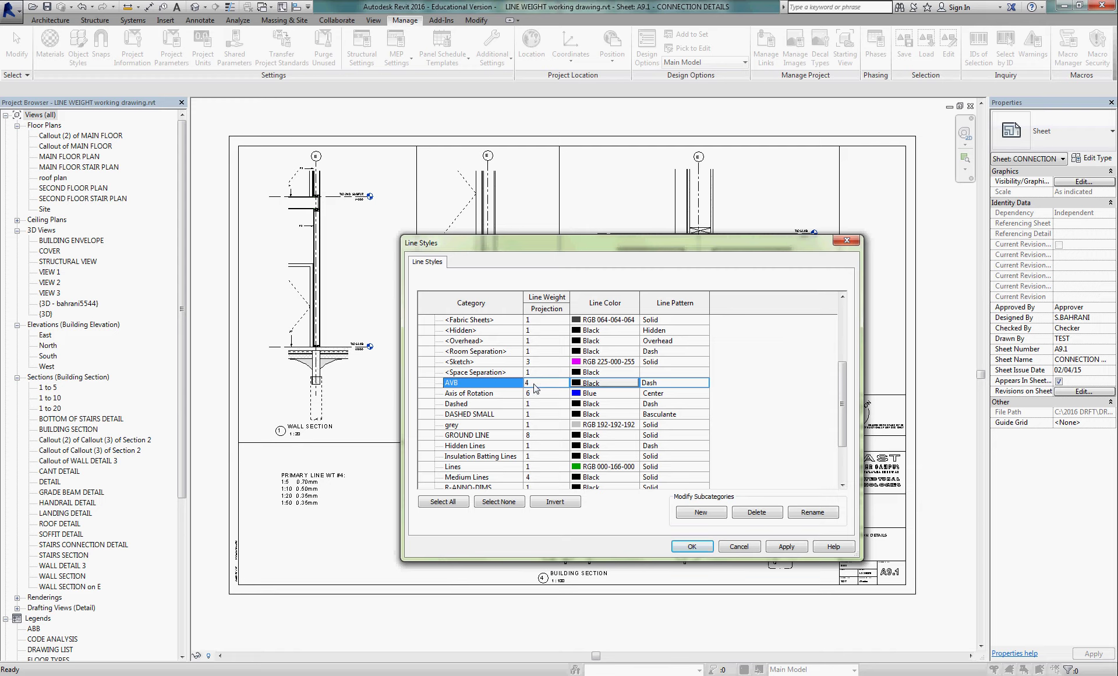
{"action": "left_click_drag", "start_coordinate": [843, 415], "coordinate": [841, 371]}
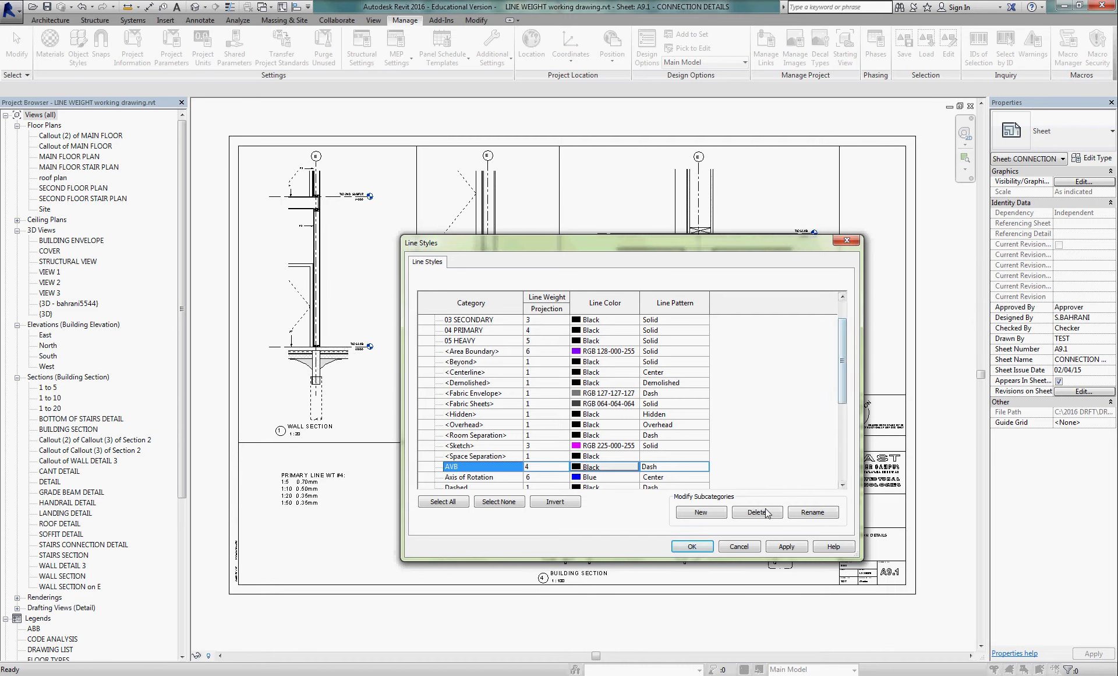
{"action": "left_click", "coordinate": [740, 546]}
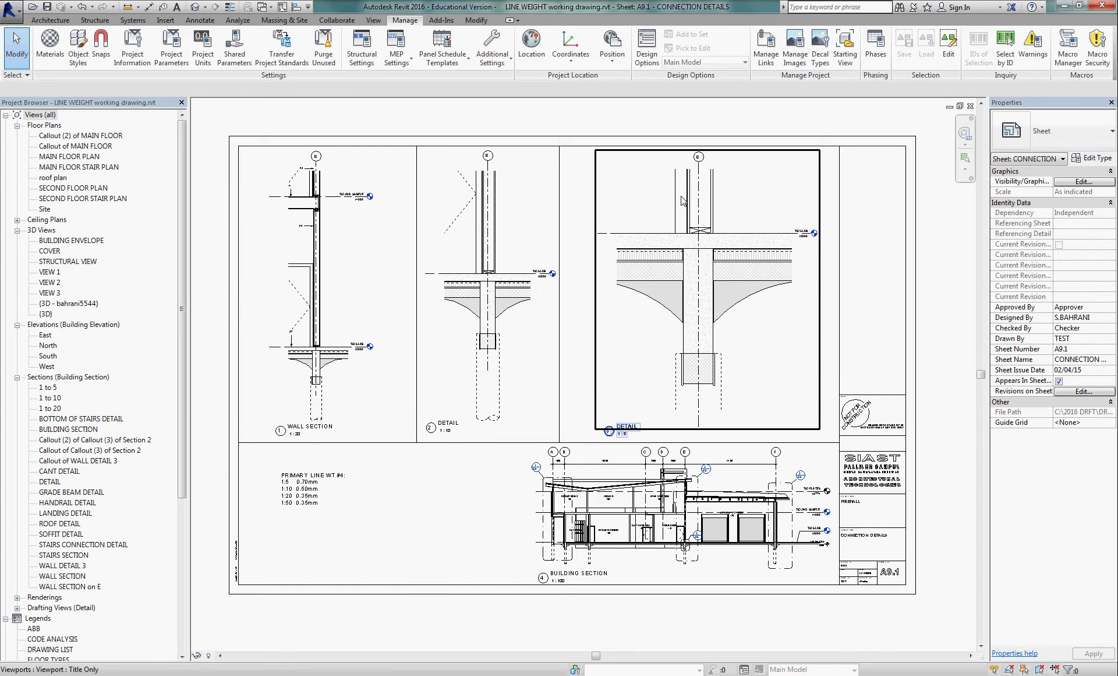
- Open Line Weights from Additional Settings and move it over the sheet
{"action": "left_click", "coordinate": [493, 50]}
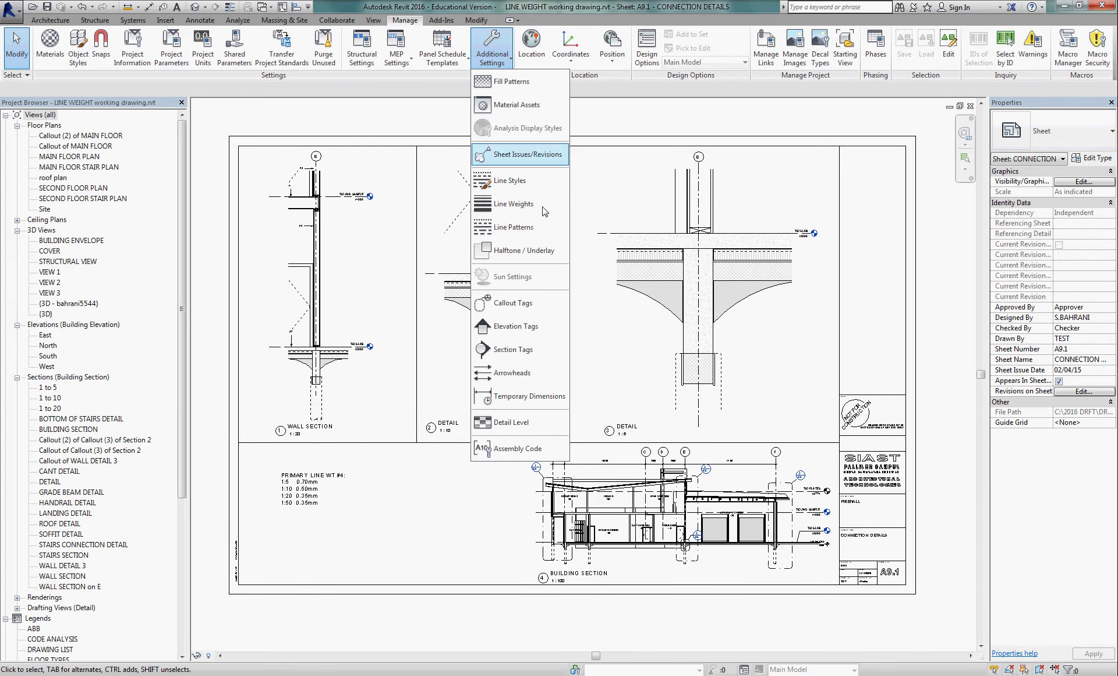
{"action": "left_click", "coordinate": [509, 207]}
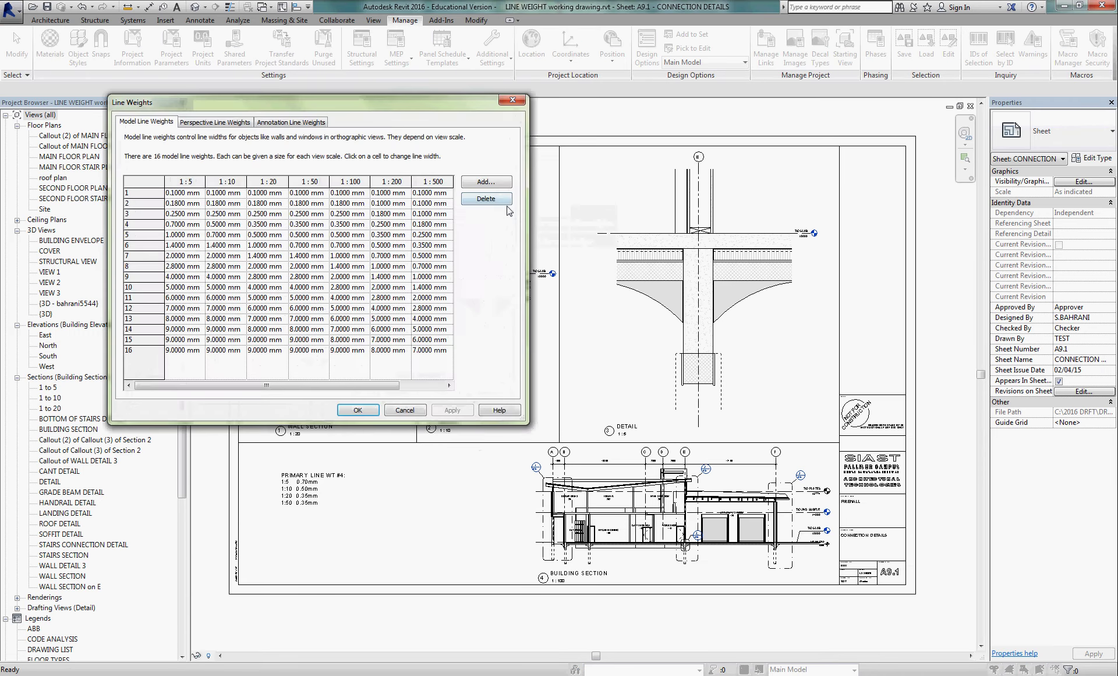
{"action": "left_click_drag", "start_coordinate": [442, 96], "coordinate": [707, 193]}
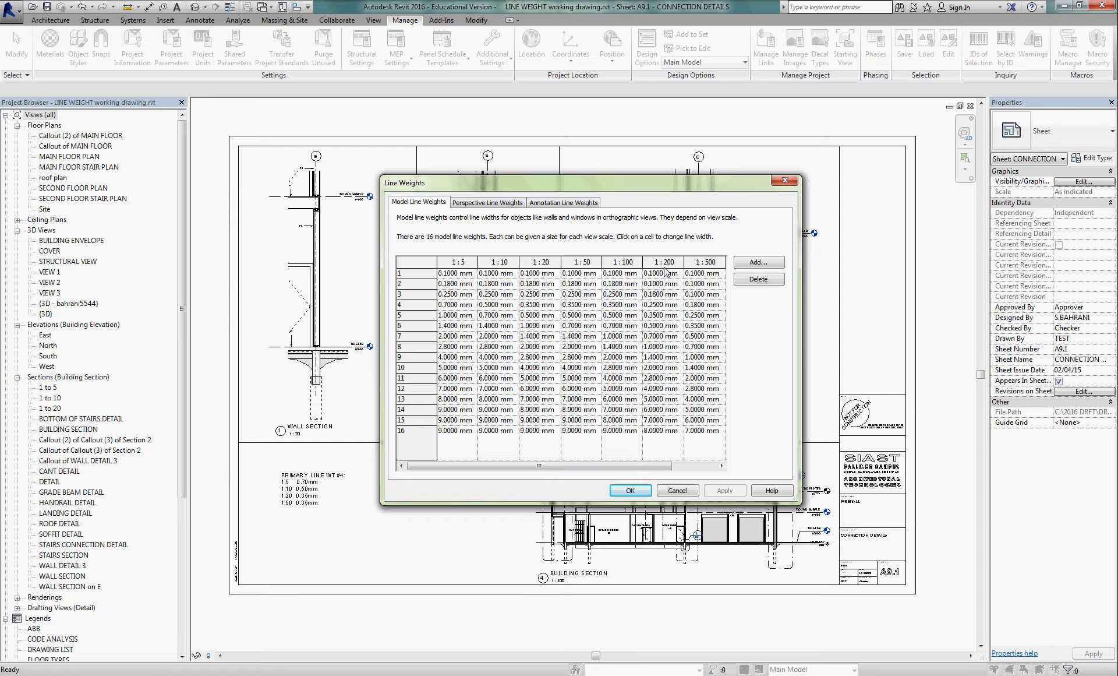
{"action": "left_click", "coordinate": [770, 263]}
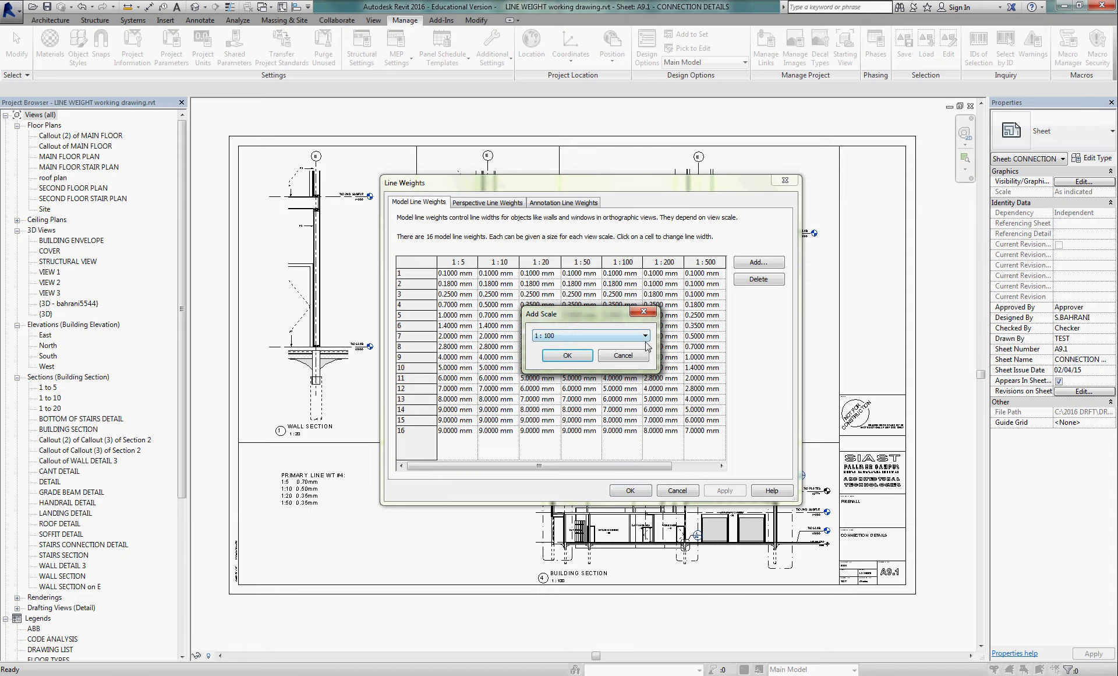
{"action": "left_click", "coordinate": [644, 336]}
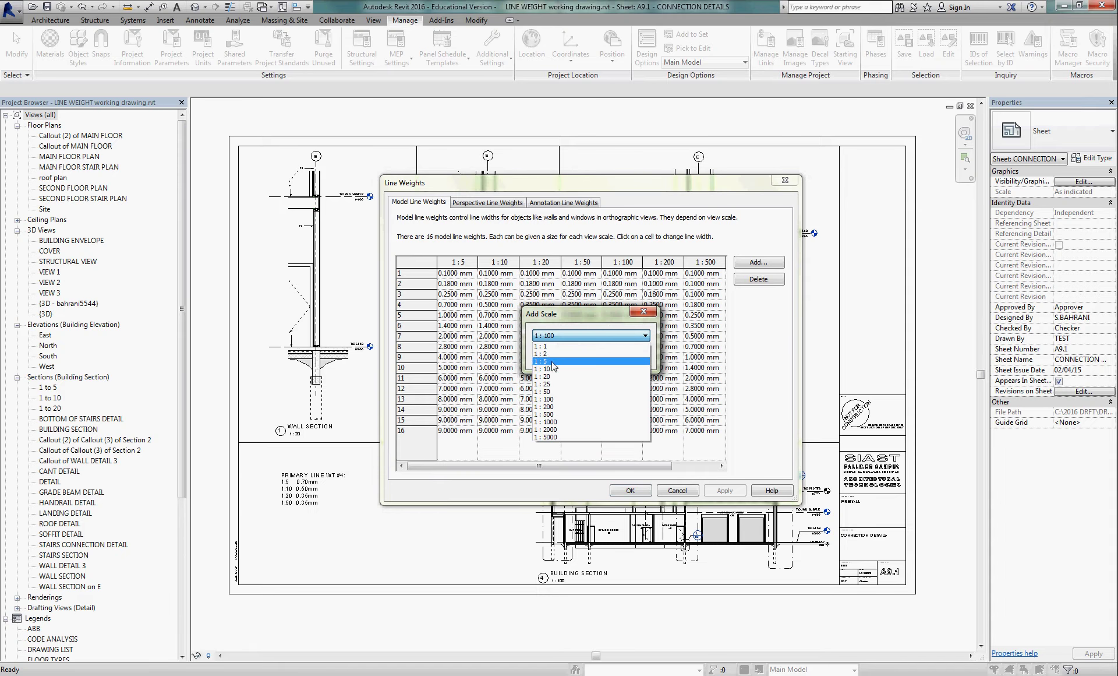
{"action": "left_click", "coordinate": [603, 315]}
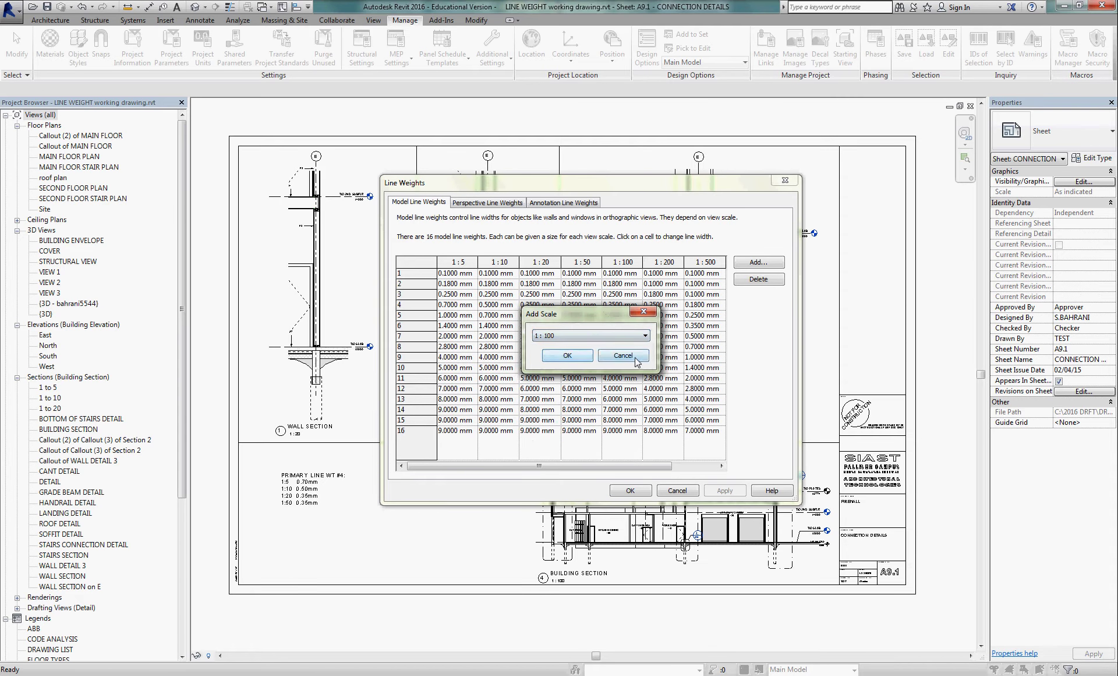
{"action": "left_click", "coordinate": [636, 358]}
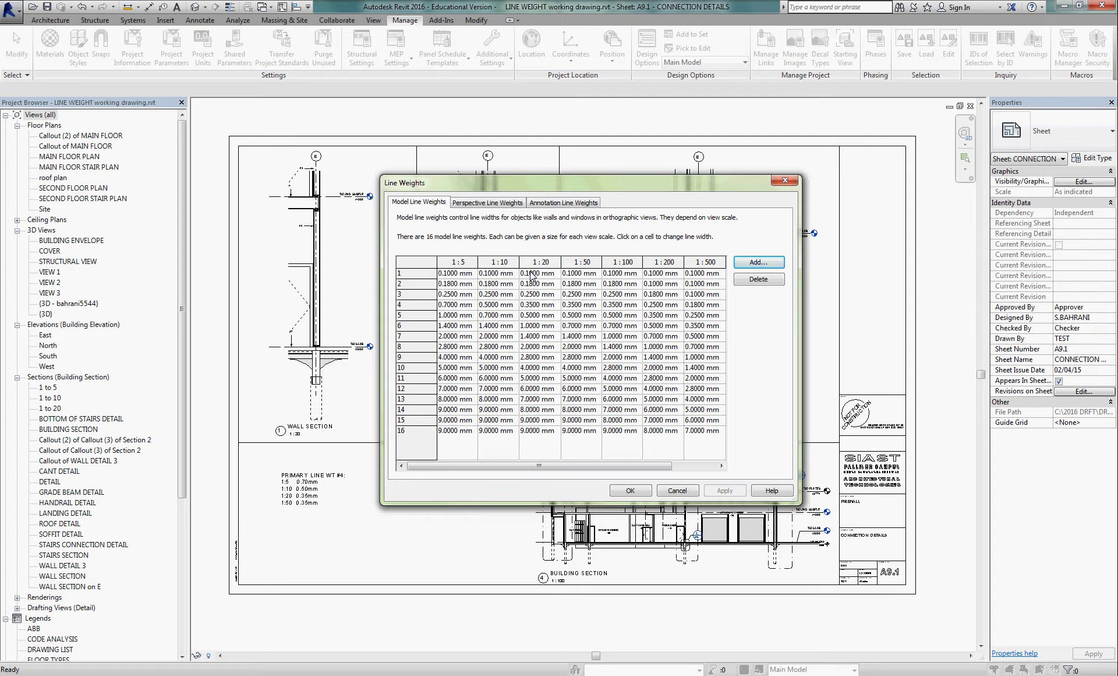
{"action": "left_click_drag", "start_coordinate": [531, 274], "coordinate": [615, 316]}
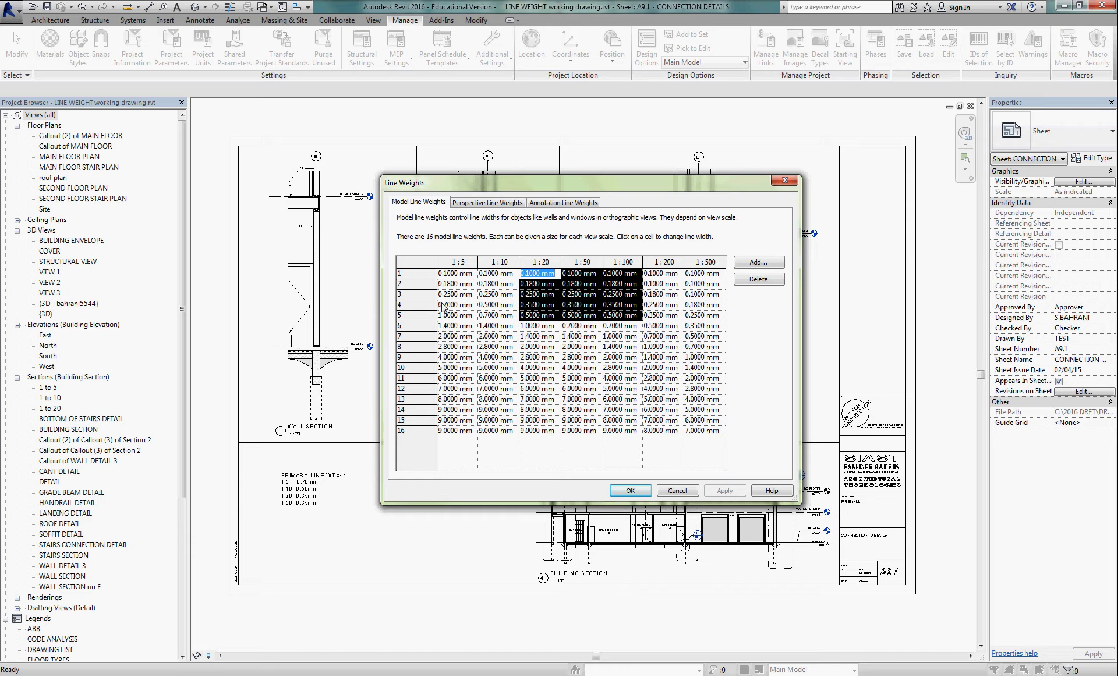
{"action": "left_click_drag", "start_coordinate": [444, 307], "coordinate": [499, 320]}
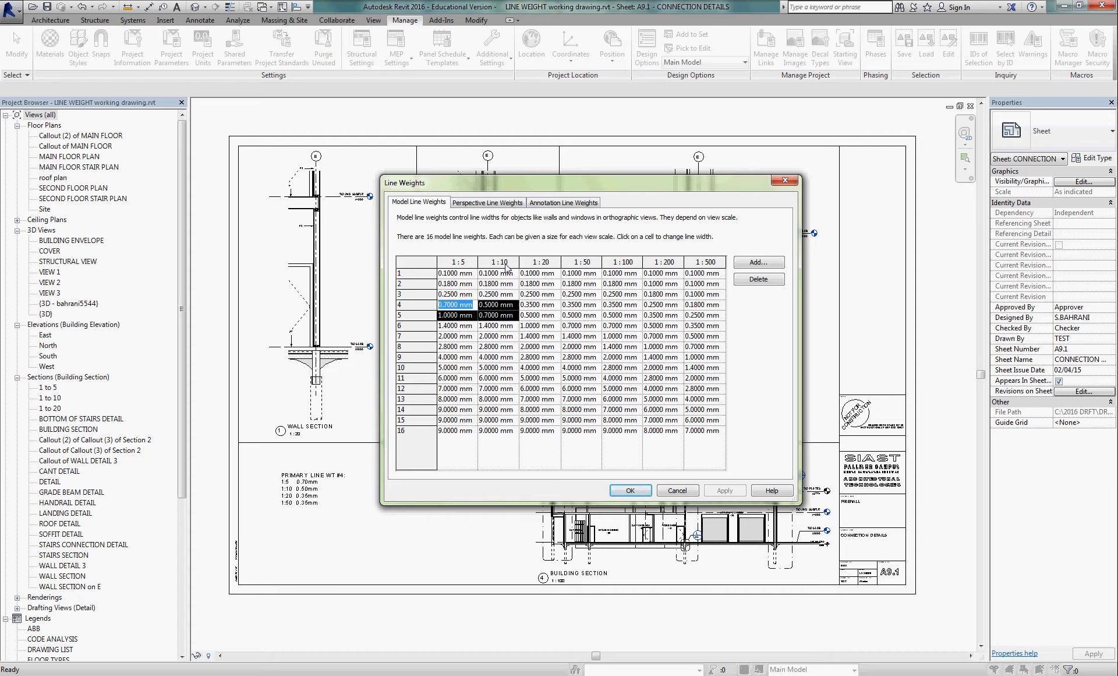
- Select the pen 4 width cell at scale 1:10 in the Line Weights table
{"action": "left_click", "coordinate": [502, 304]}
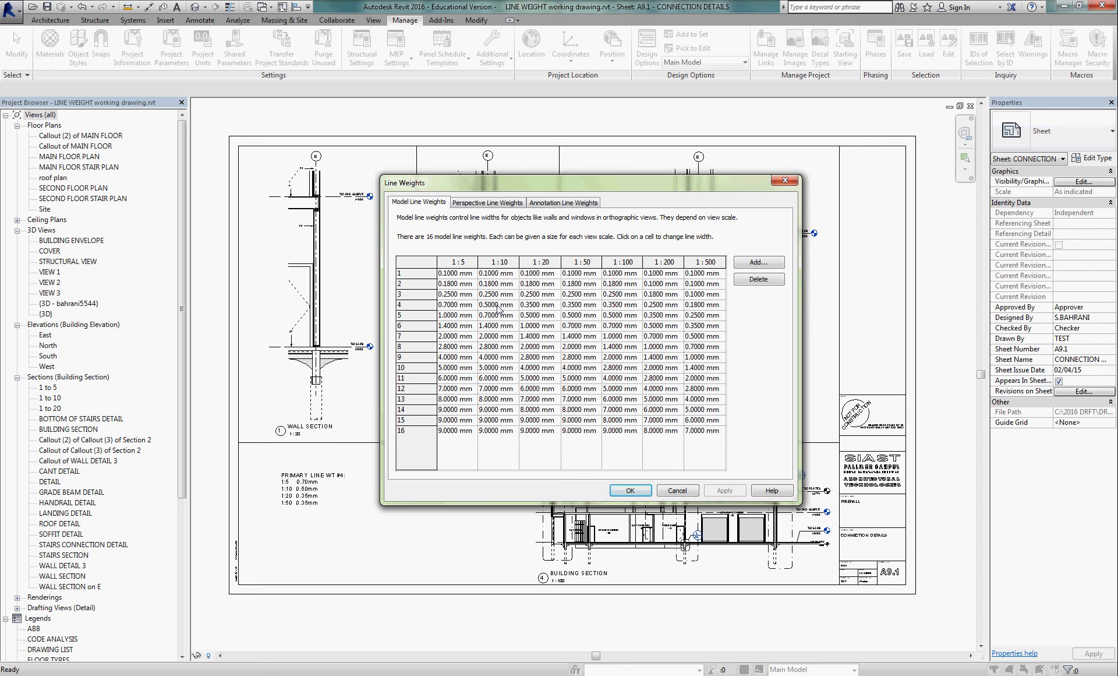
- Cancel Line Weights unchanged and open the Object Styles dialog
{"action": "left_click", "coordinate": [677, 490]}
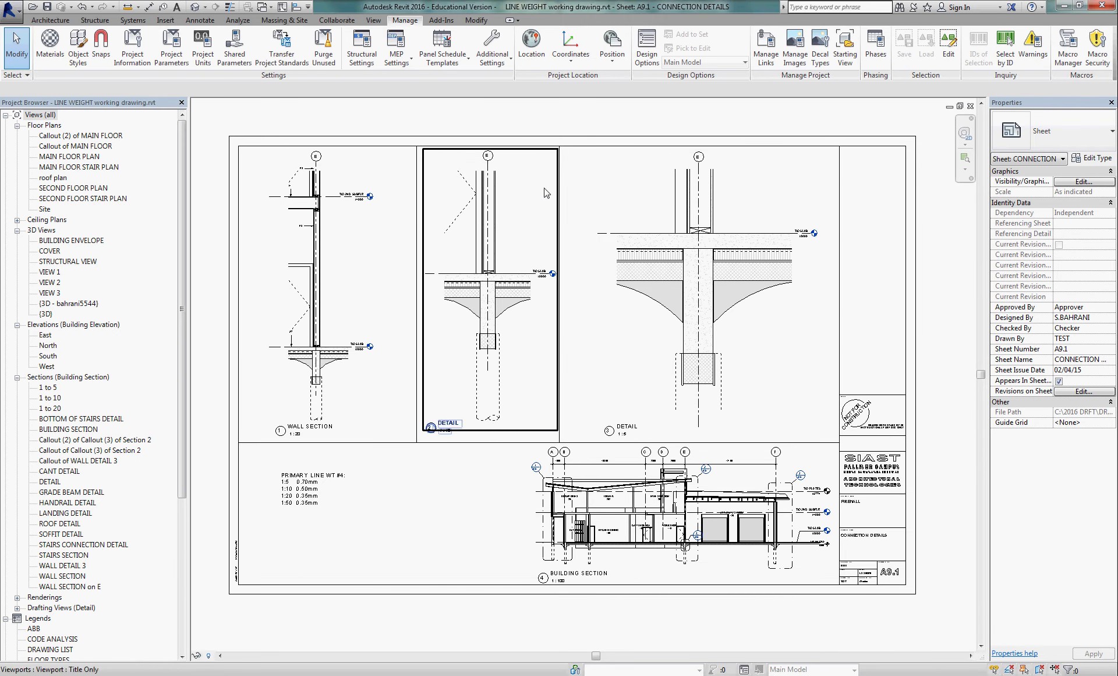
{"action": "left_click", "coordinate": [78, 42]}
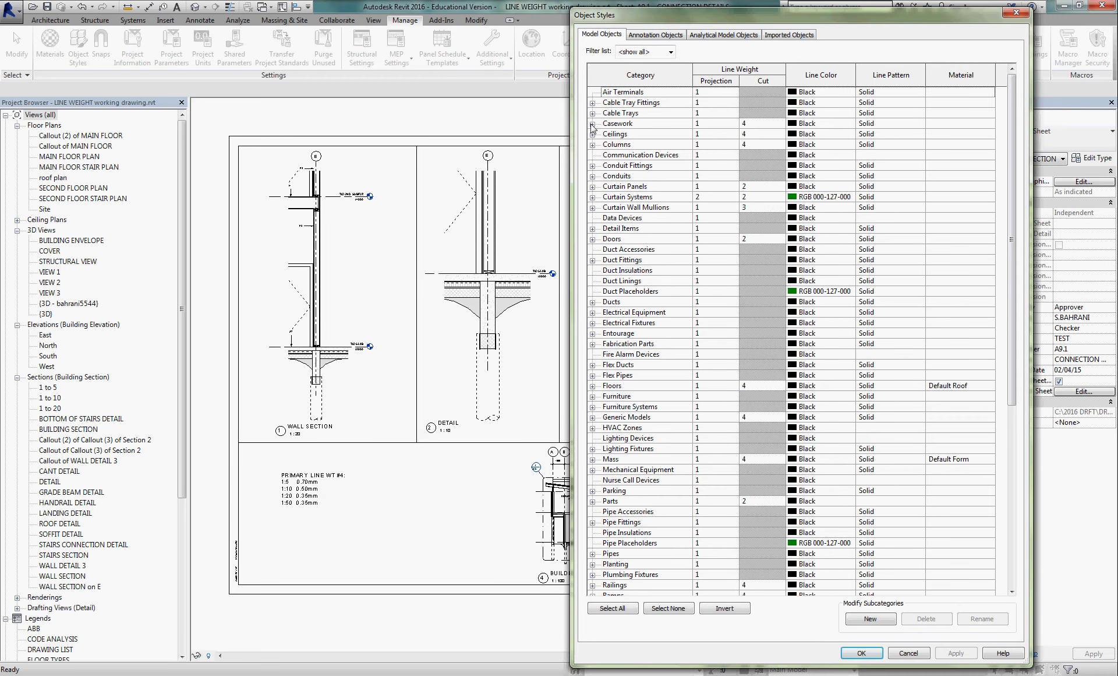
- Choose cut line weight 4 for Walls in Model Objects, then collapse the Walls subcategories
{"action": "left_click_drag", "start_coordinate": [1014, 260], "coordinate": [1018, 443]}
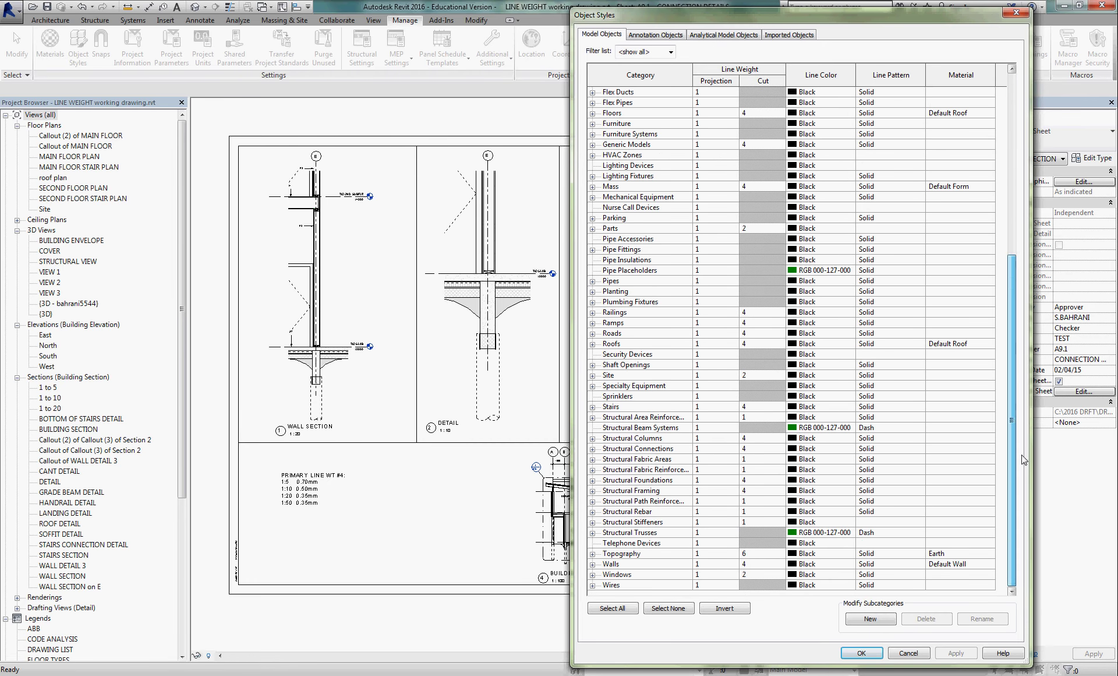
{"action": "left_click", "coordinate": [593, 564]}
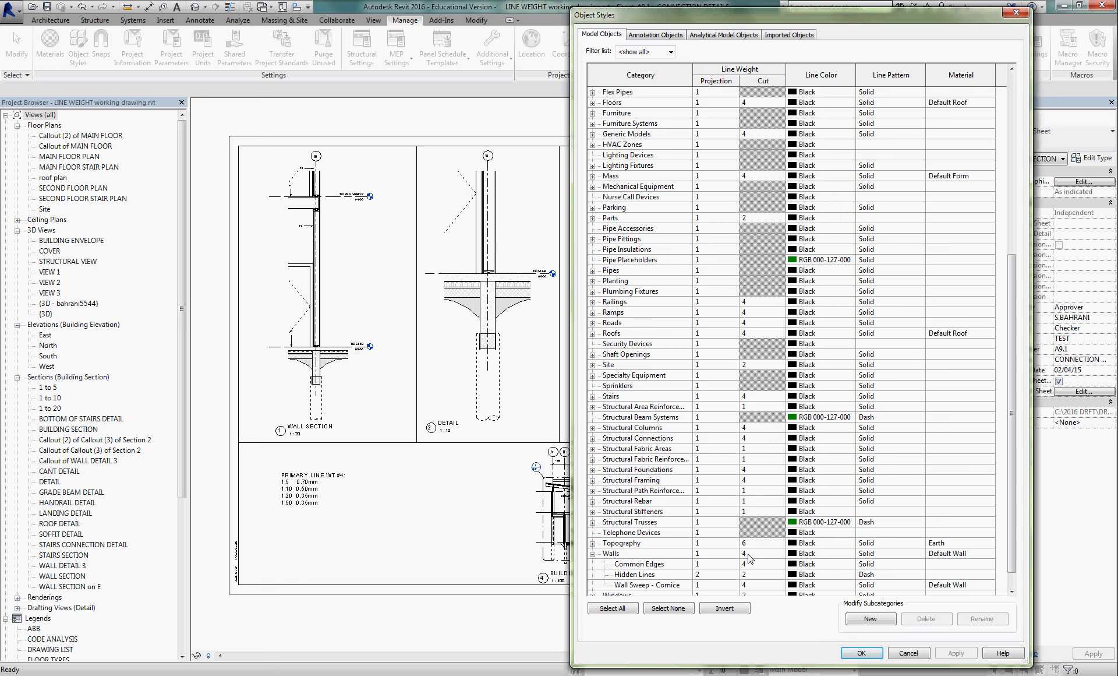
{"action": "left_click", "coordinate": [789, 555]}
{"action": "left_click", "coordinate": [779, 558]}
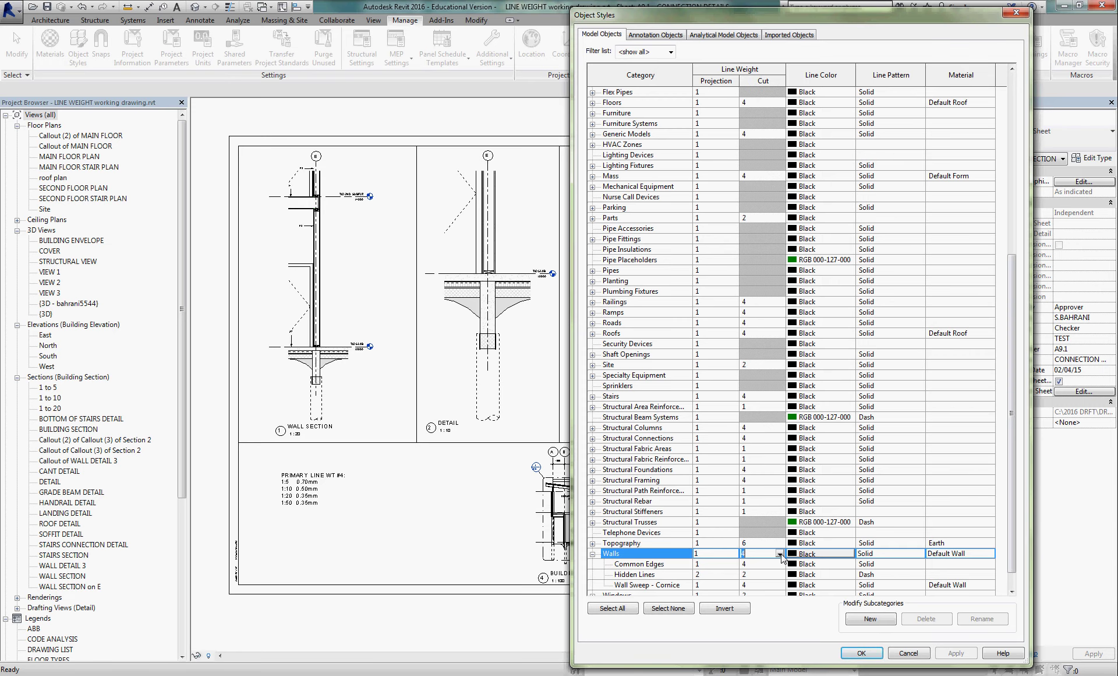
{"action": "left_click", "coordinate": [780, 555]}
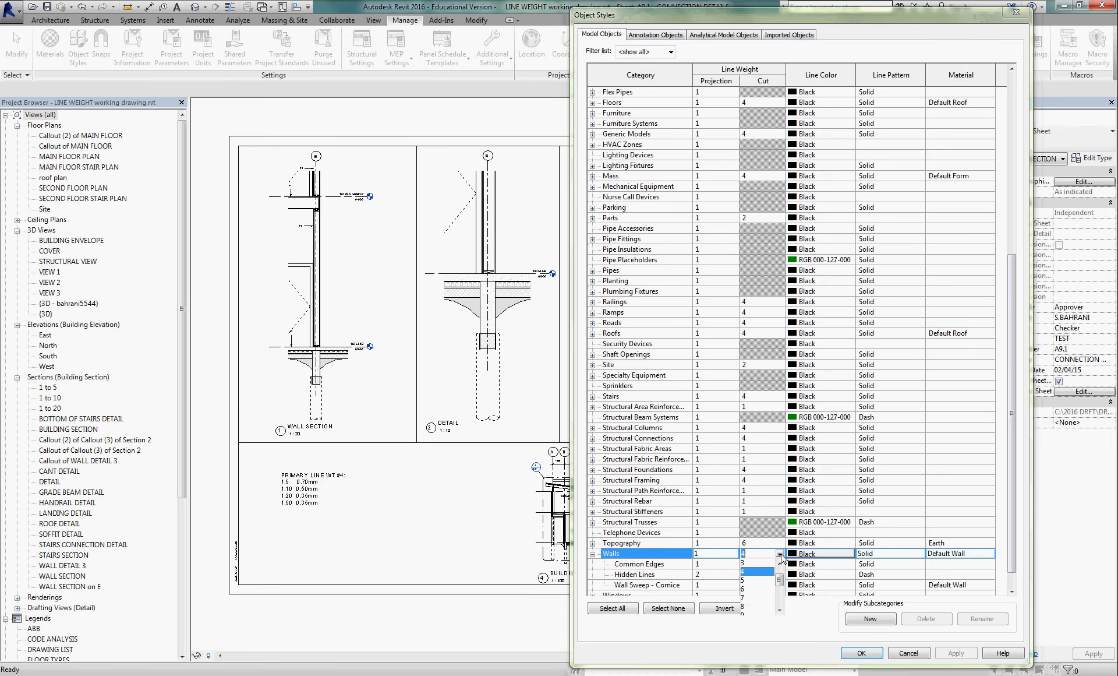
{"action": "left_click", "coordinate": [754, 572]}
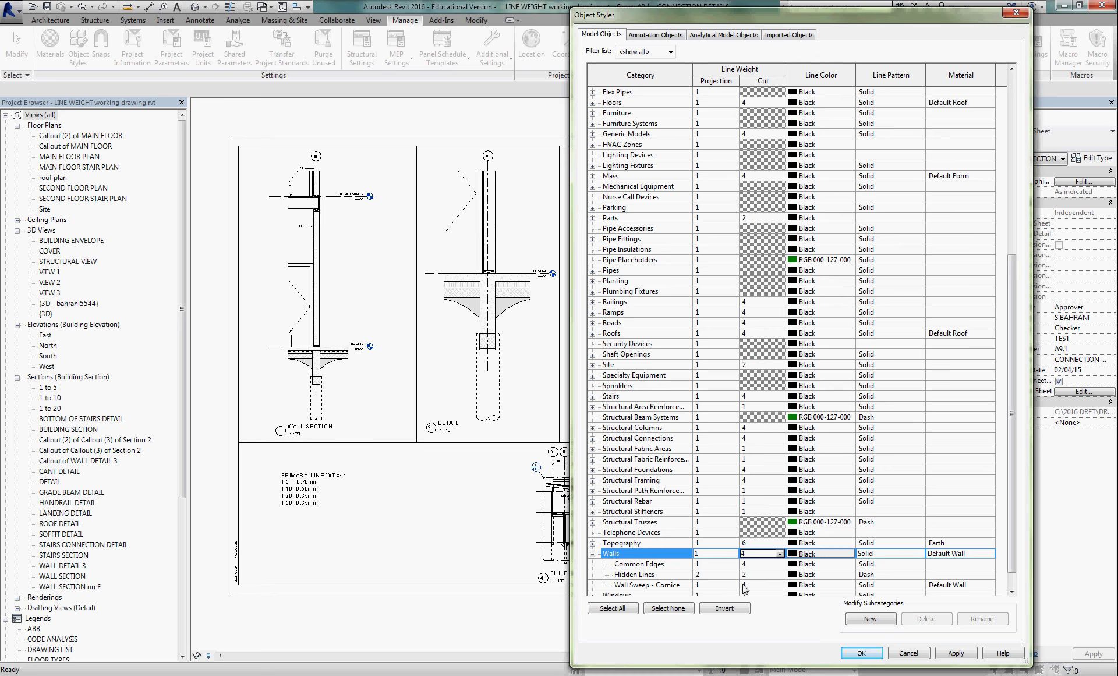
{"action": "left_click", "coordinate": [593, 554]}
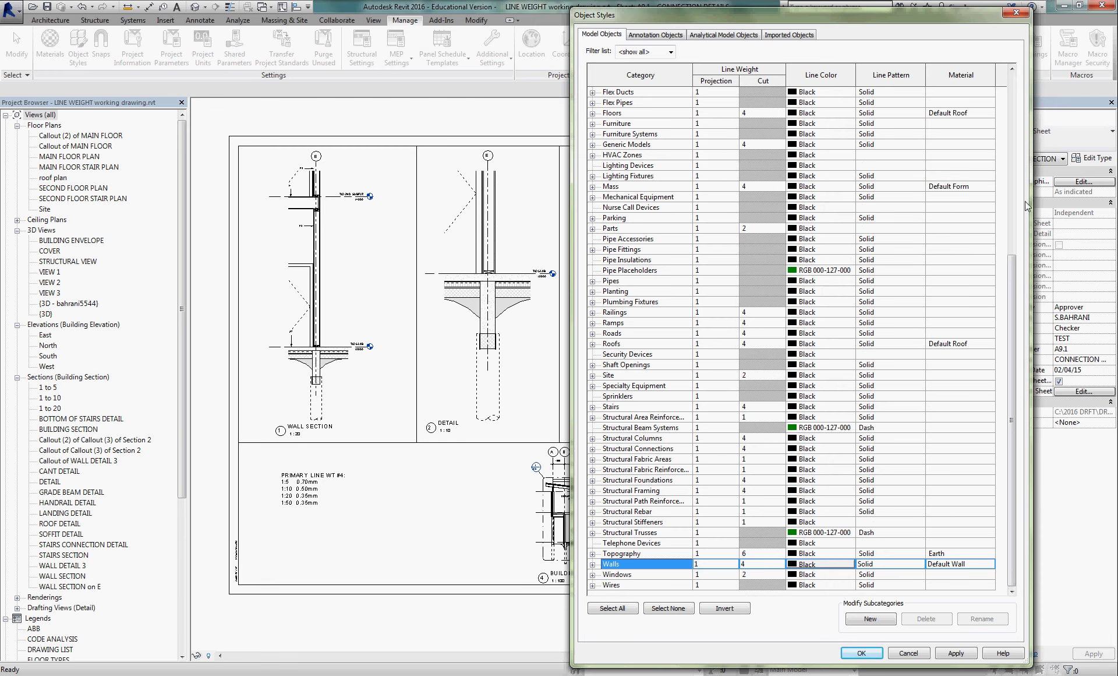
- Expand and collapse Casework, Doors (cut weight 2) and Floors to review their cut weights
{"action": "left_click_drag", "start_coordinate": [1012, 314], "coordinate": [1011, 113]}
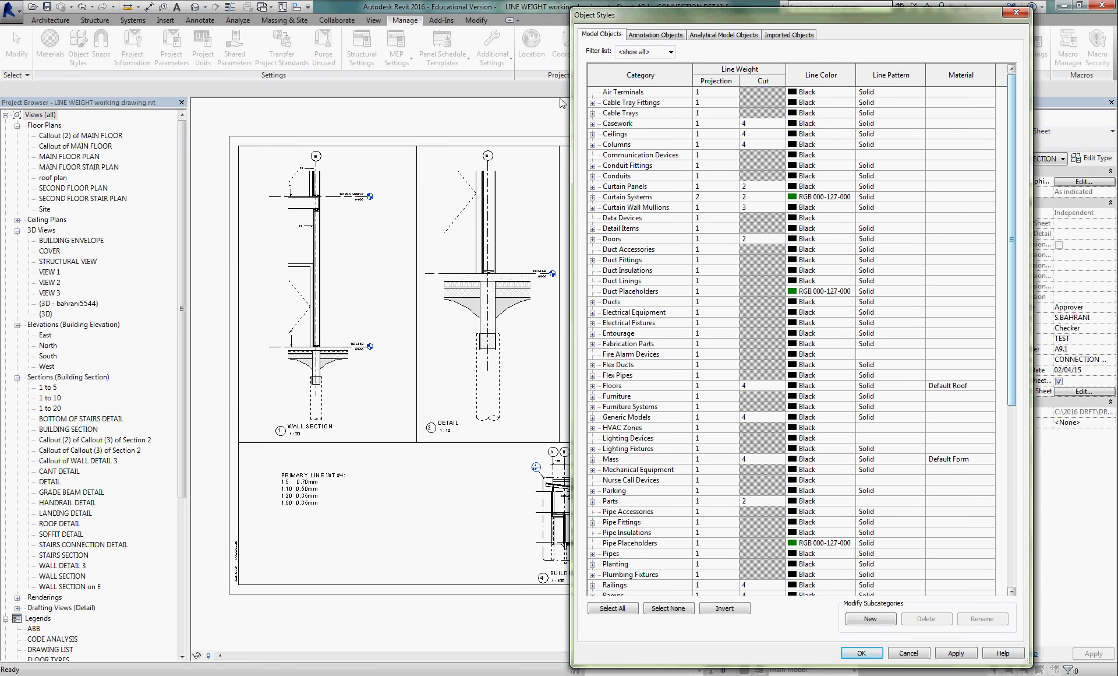
{"action": "left_click", "coordinate": [593, 124]}
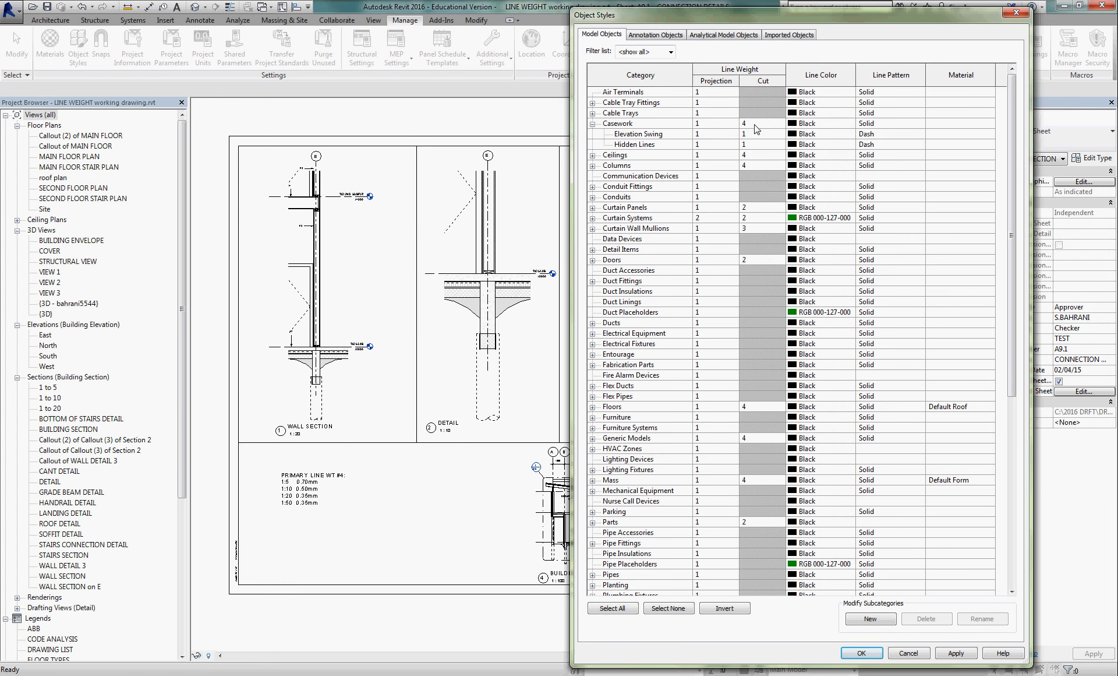
{"action": "left_click", "coordinate": [595, 124]}
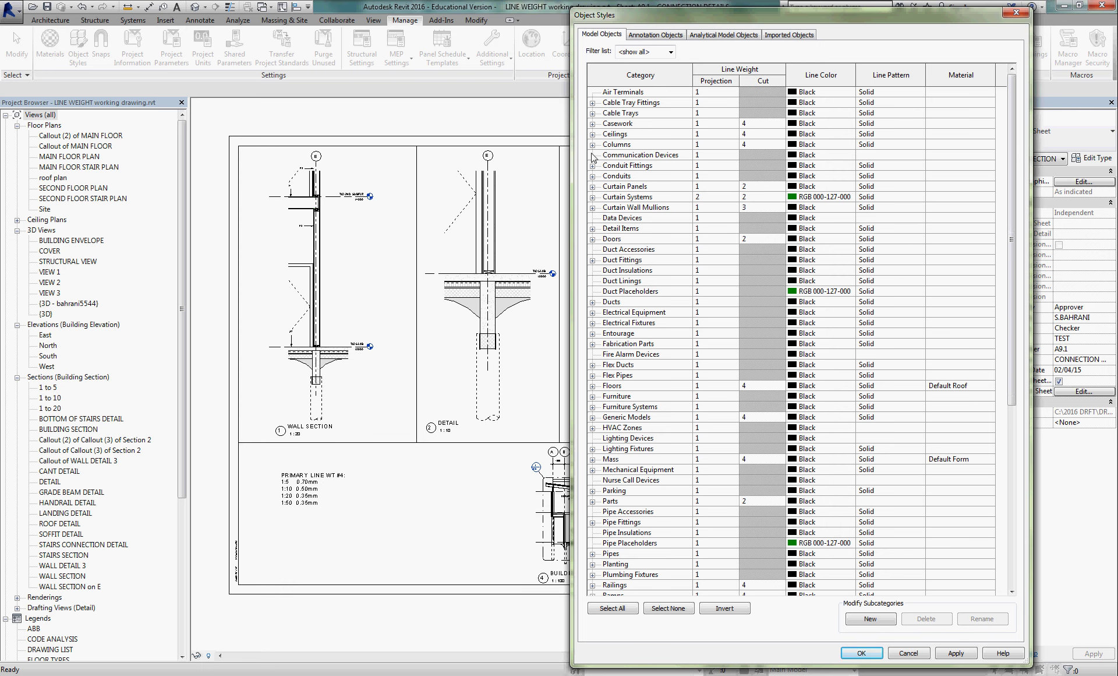
{"action": "left_click", "coordinate": [593, 240]}
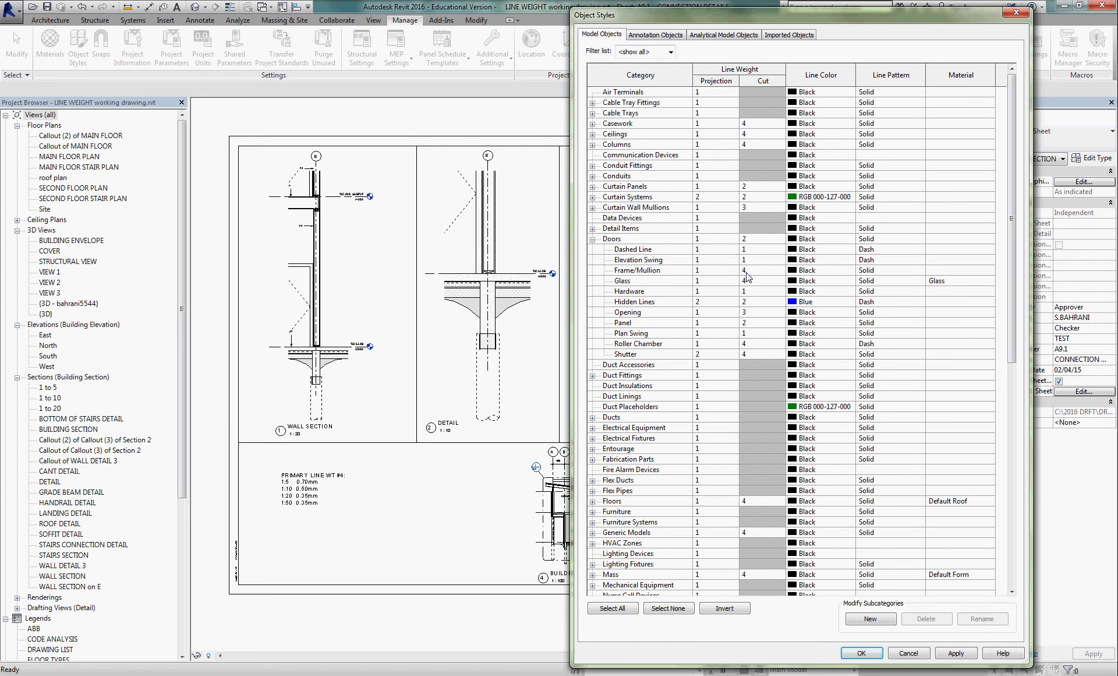
{"action": "left_click", "coordinate": [753, 240]}
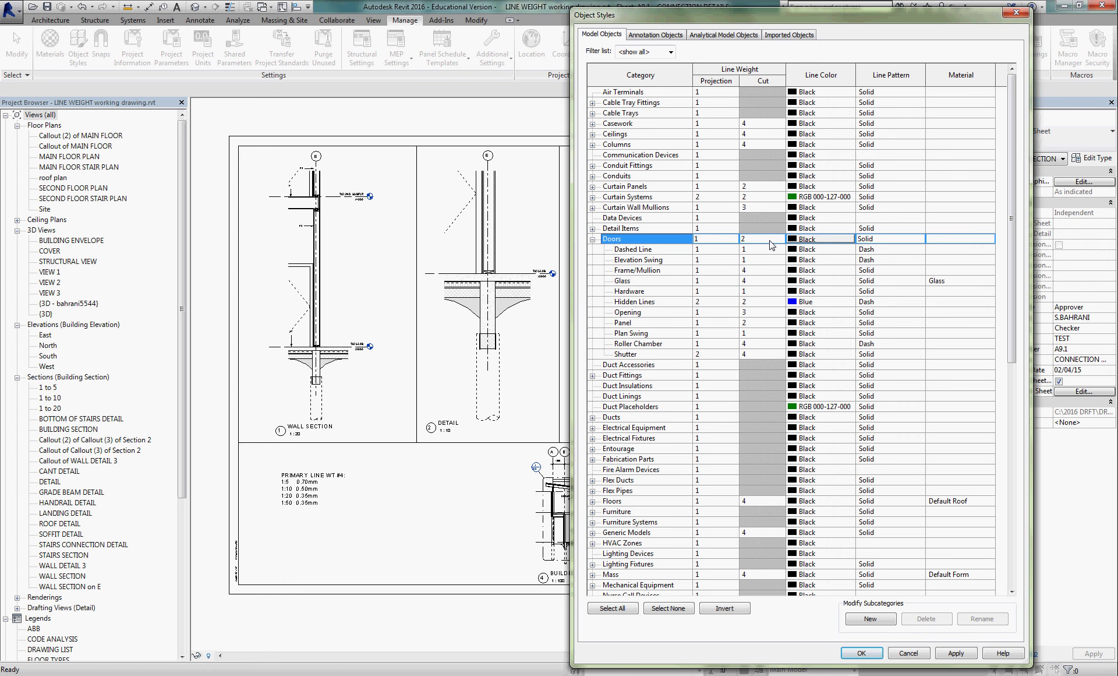
{"action": "left_click", "coordinate": [594, 240]}
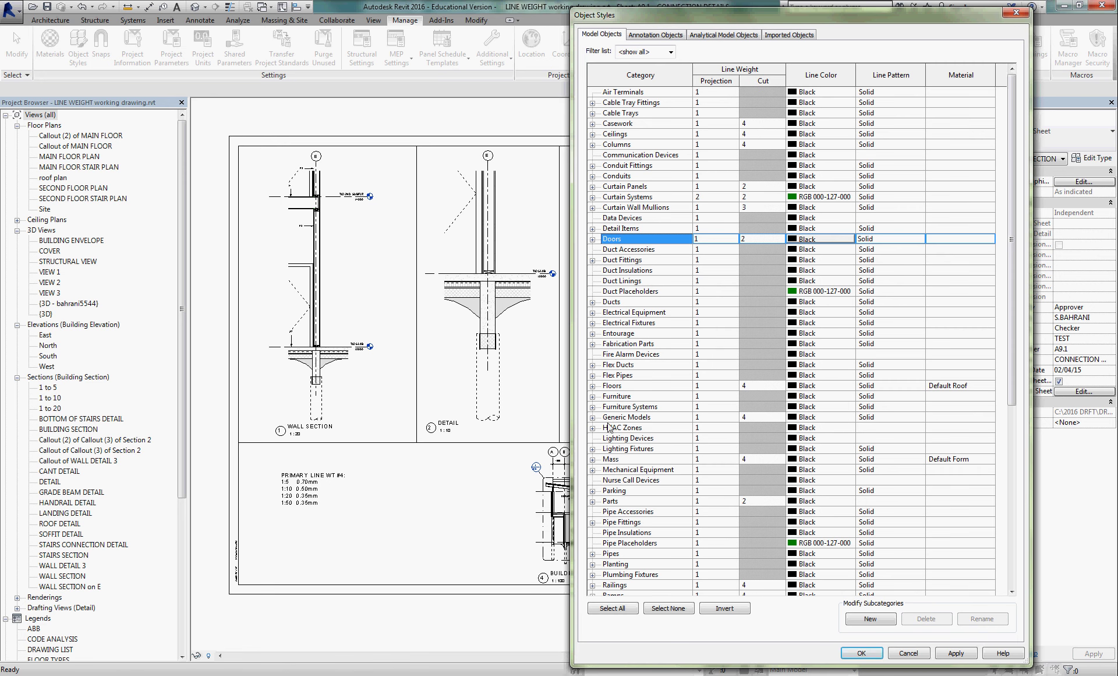
{"action": "left_click", "coordinate": [592, 385]}
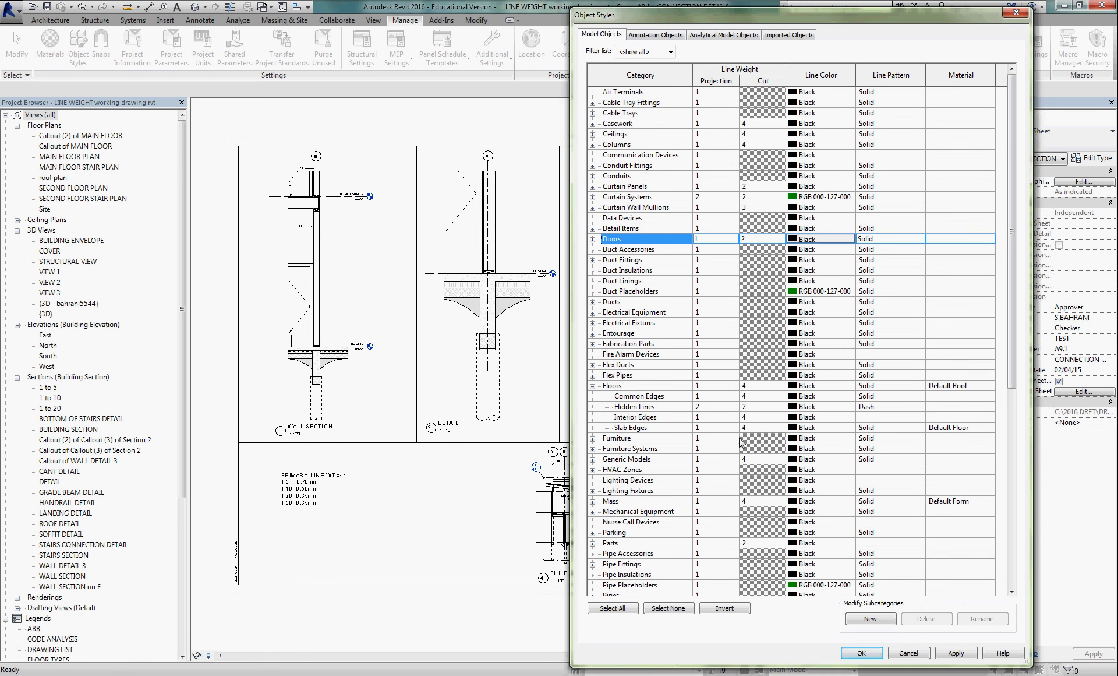
{"action": "left_click", "coordinate": [592, 387]}
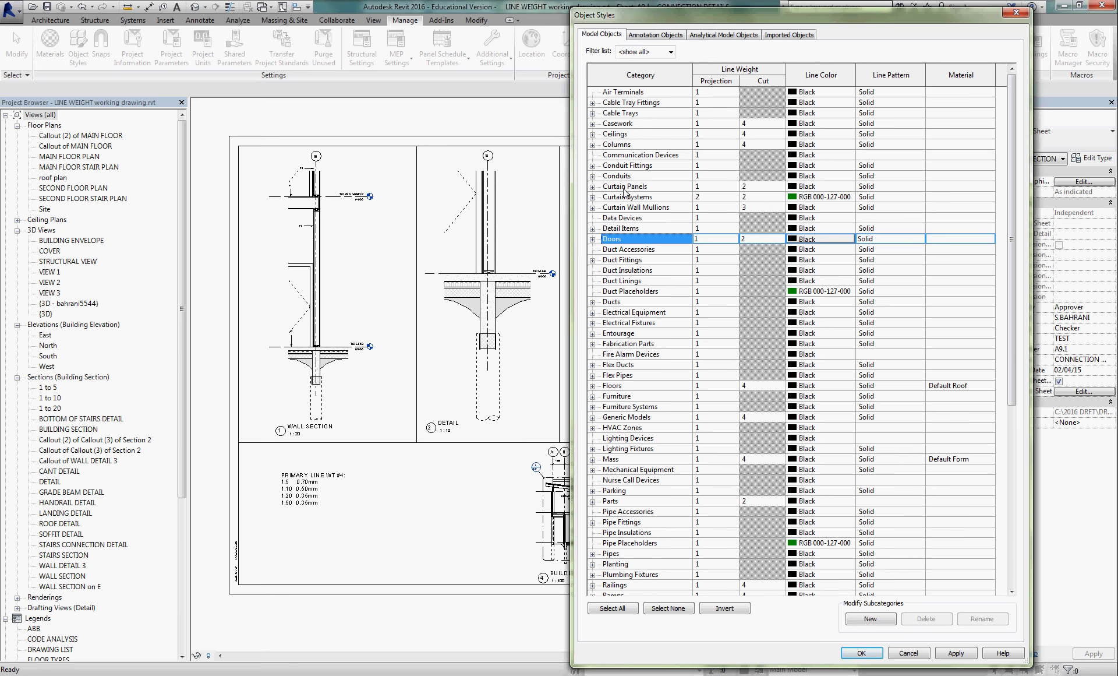
{"action": "scroll", "coordinate": [637, 473], "scroll_direction": "down", "scroll_amount": 4}
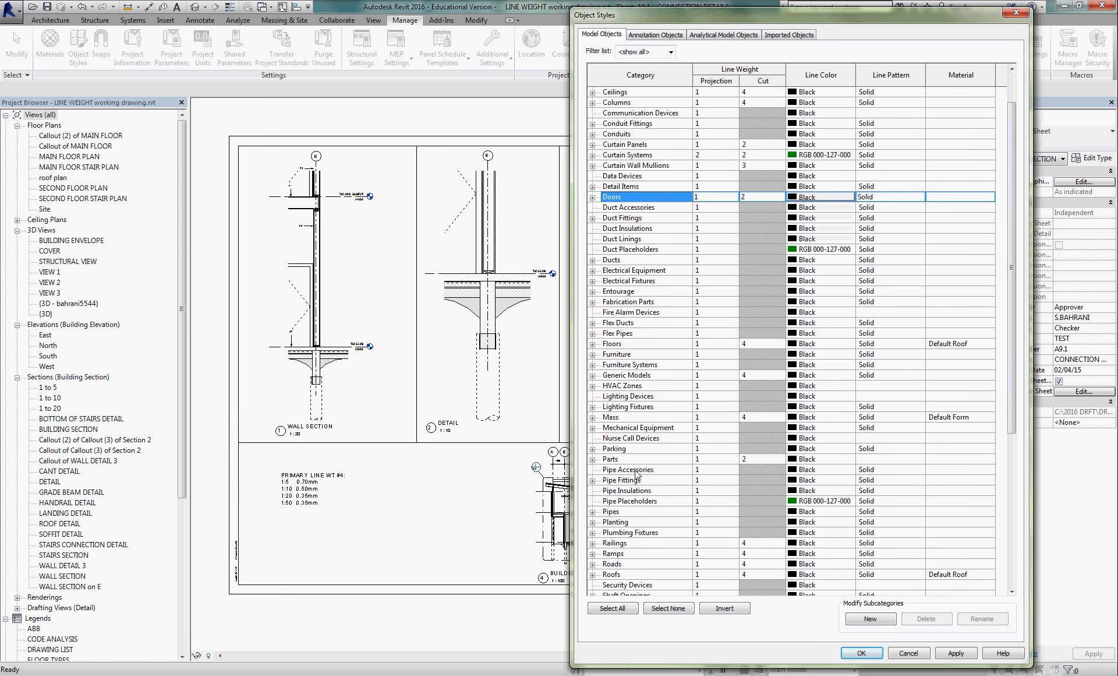
{"action": "scroll", "coordinate": [635, 474], "scroll_direction": "down", "scroll_amount": 4}
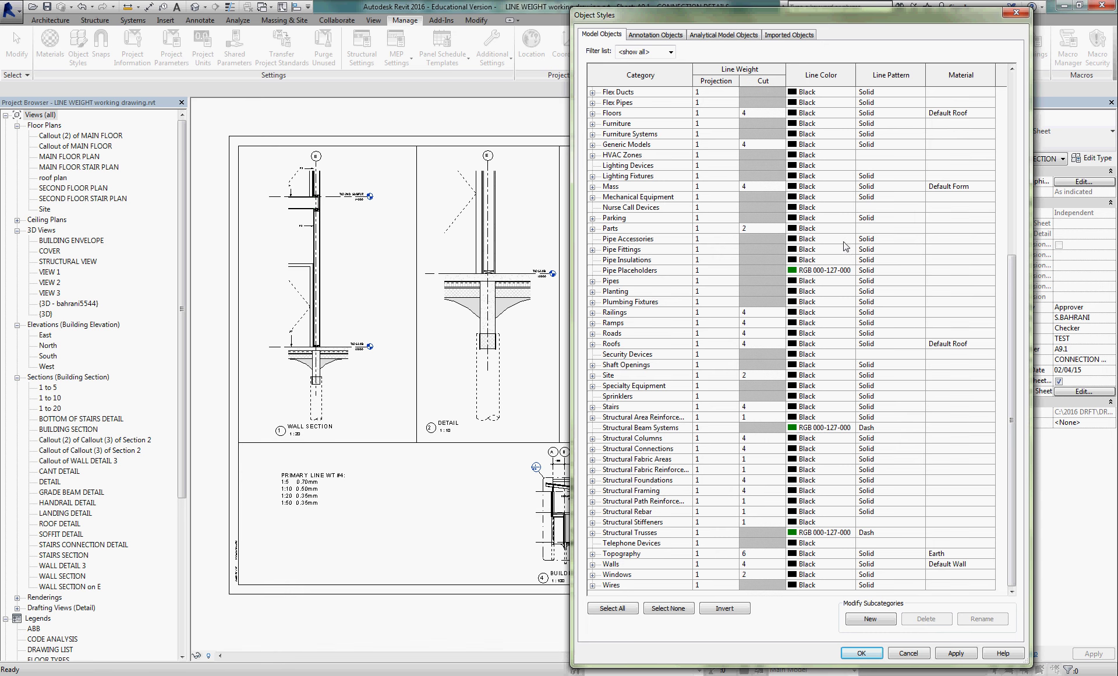
{"action": "left_click", "coordinate": [861, 653]}
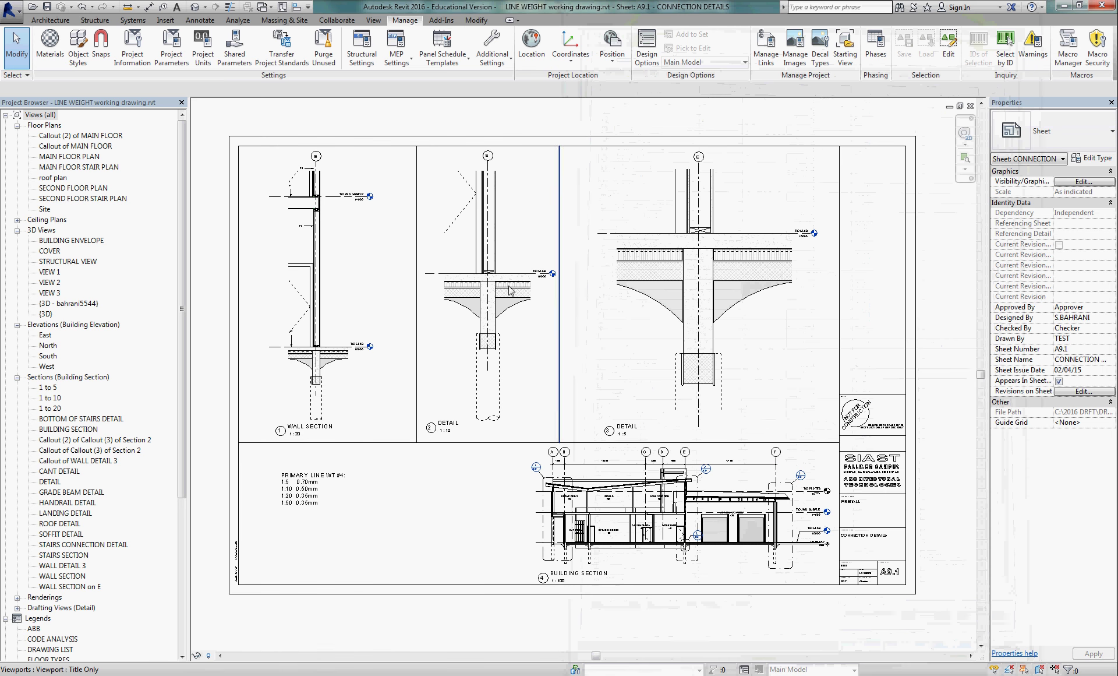
{"action": "left_click", "coordinate": [450, 284]}
{"action": "key", "text": "Escape"}
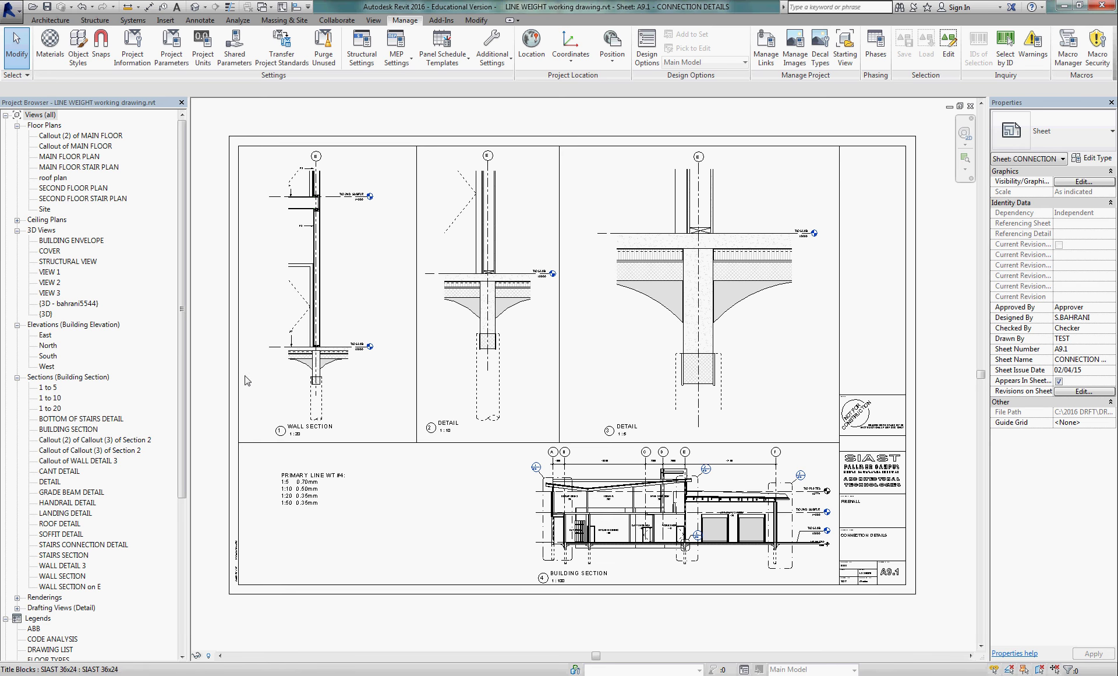
{"action": "scroll", "coordinate": [258, 366], "scroll_direction": "up", "scroll_amount": 3}
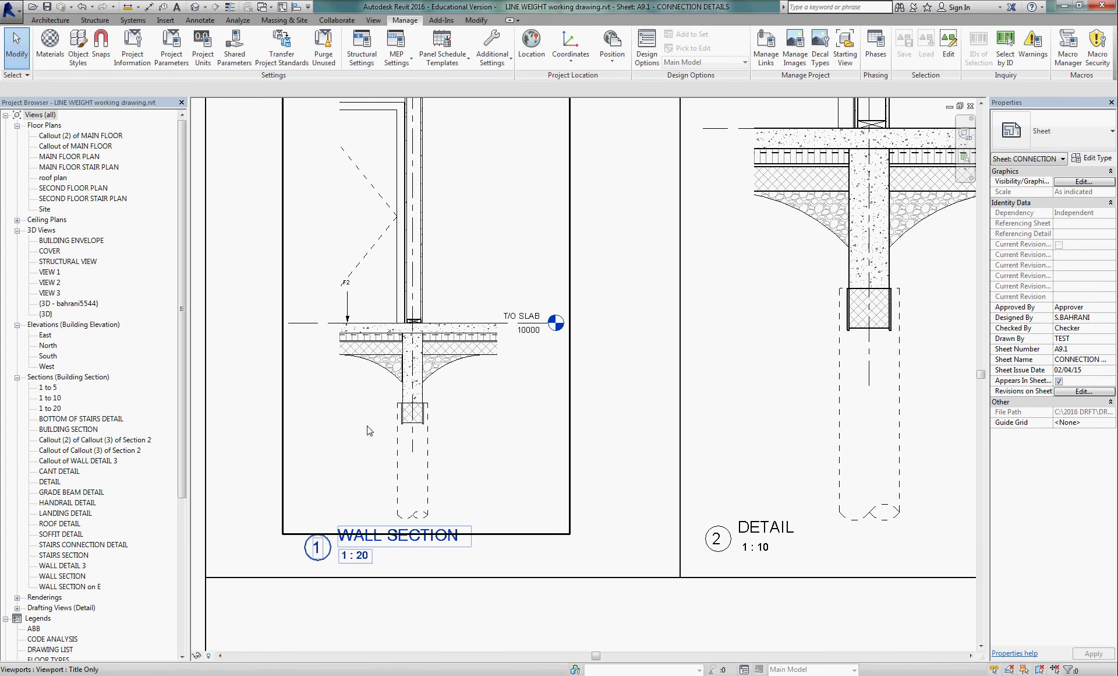
{"action": "scroll", "coordinate": [353, 458], "scroll_direction": "up", "scroll_amount": 3}
{"action": "scroll", "coordinate": [486, 317], "scroll_direction": "up", "scroll_amount": 1}
{"action": "middle_click_drag", "start_coordinate": [485, 317], "coordinate": [473, 432]}
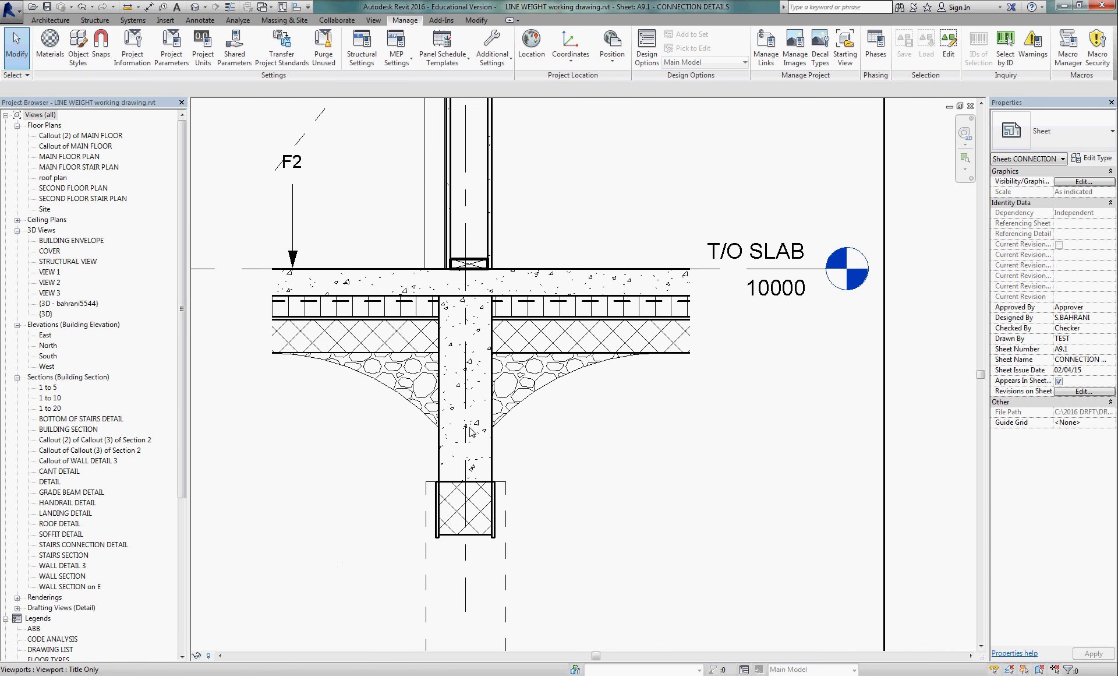
{"action": "scroll", "coordinate": [330, 420], "scroll_direction": "down", "scroll_amount": 3}
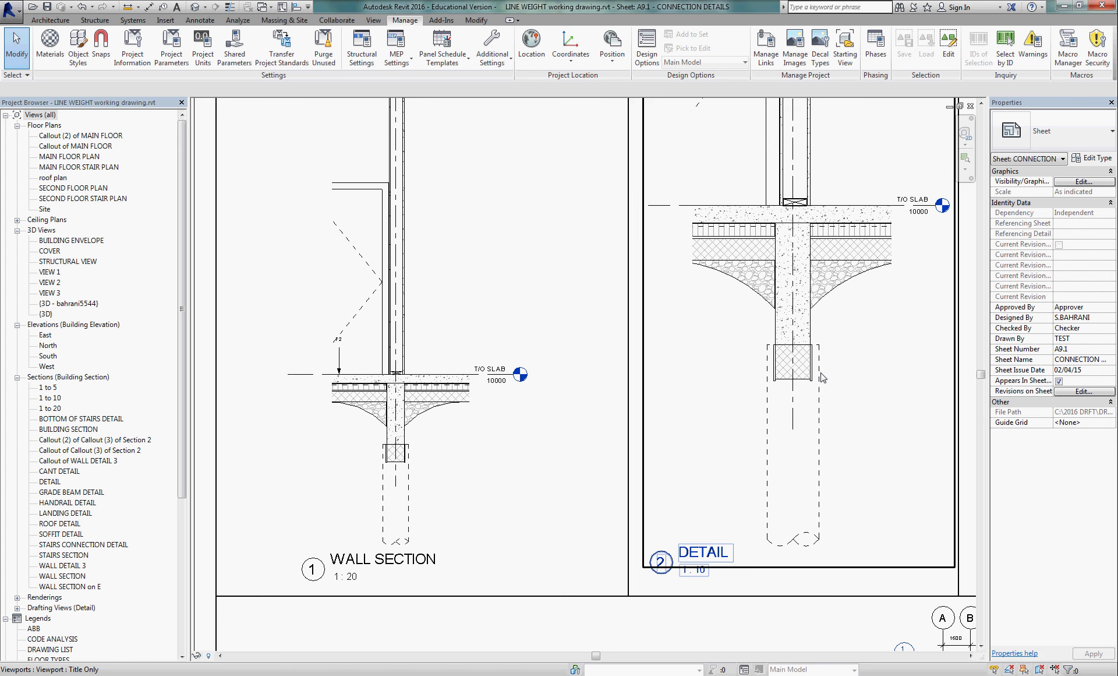
{"action": "scroll", "coordinate": [874, 233], "scroll_direction": "up", "scroll_amount": 5}
{"action": "scroll", "coordinate": [689, 286], "scroll_direction": "down", "scroll_amount": 3}
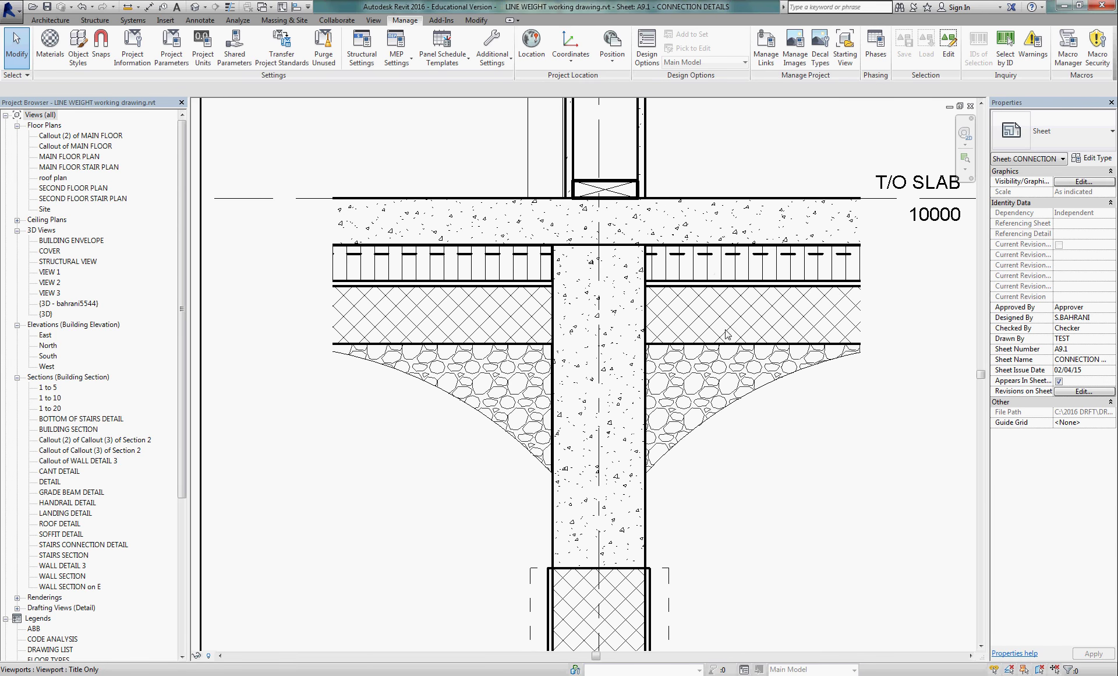
{"action": "middle_click_drag", "start_coordinate": [886, 439], "coordinate": [326, 447]}
{"action": "scroll", "coordinate": [349, 464], "scroll_direction": "up", "scroll_amount": 2}
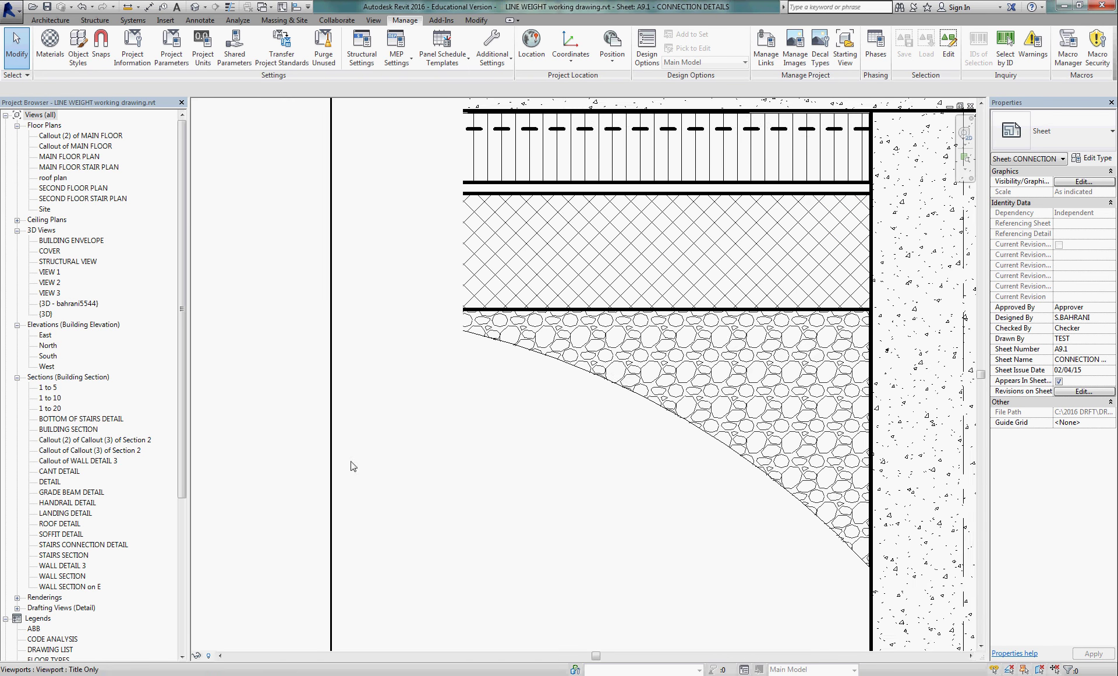
{"action": "scroll", "coordinate": [445, 386], "scroll_direction": "up", "scroll_amount": 2}
{"action": "scroll", "coordinate": [445, 386], "scroll_direction": "down", "scroll_amount": 3}
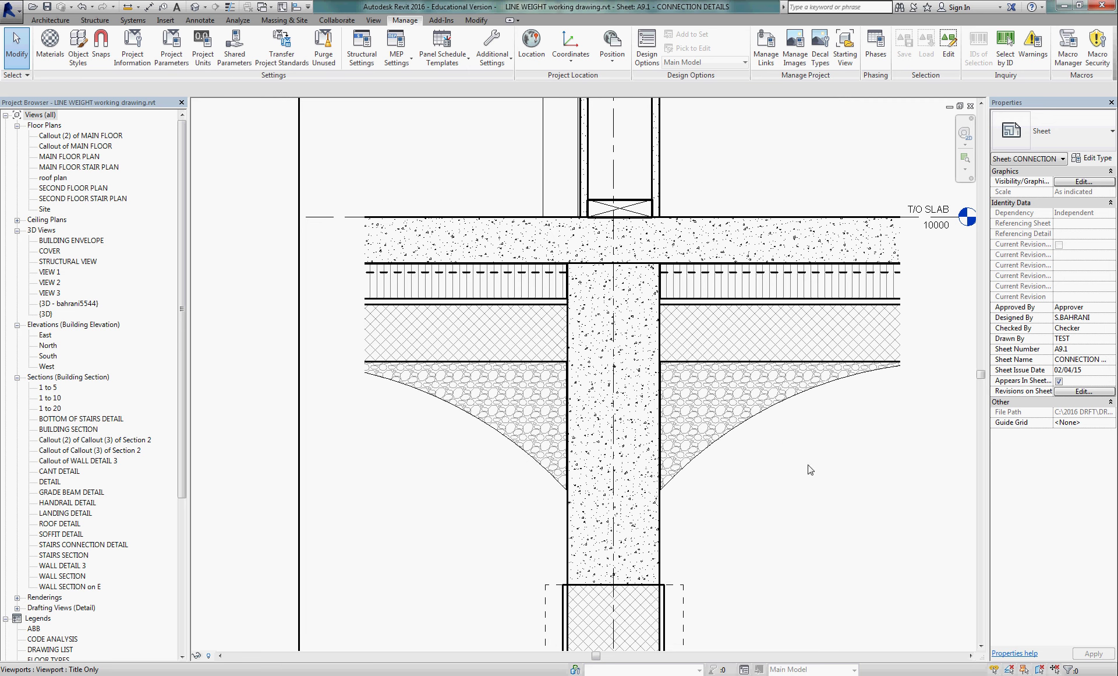
{"action": "scroll", "coordinate": [775, 387], "scroll_direction": "down", "scroll_amount": 5}
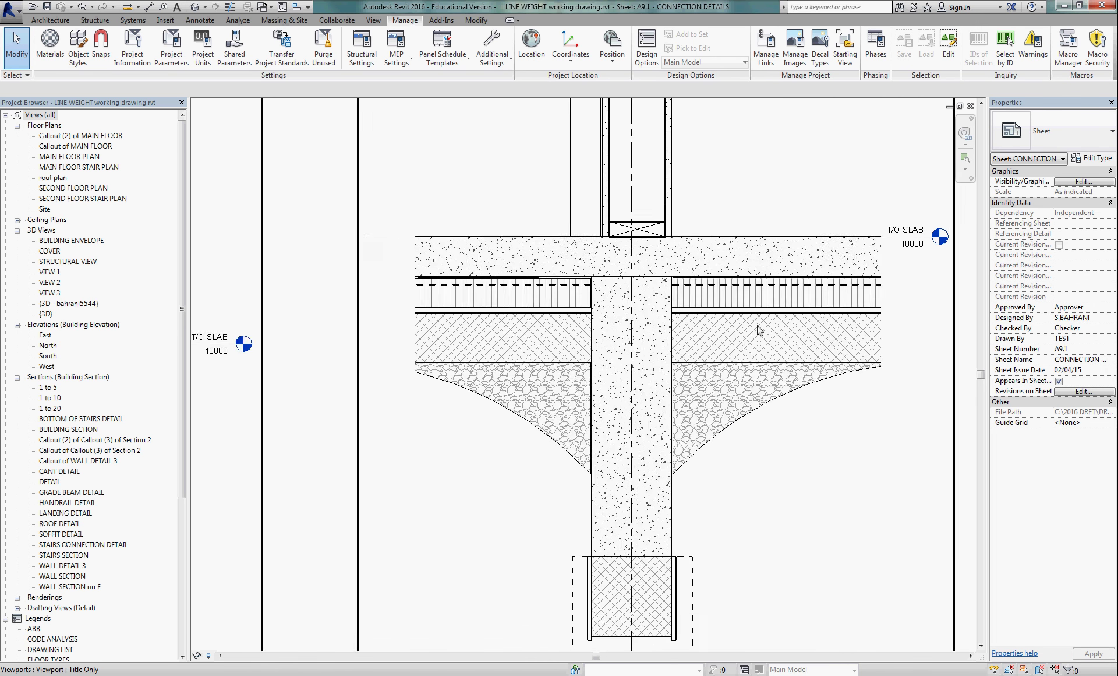
- Zoom out from the Building Section and pan up to the Wall Section and Detail viewports
{"action": "scroll", "coordinate": [690, 331], "scroll_direction": "up", "scroll_amount": 3}
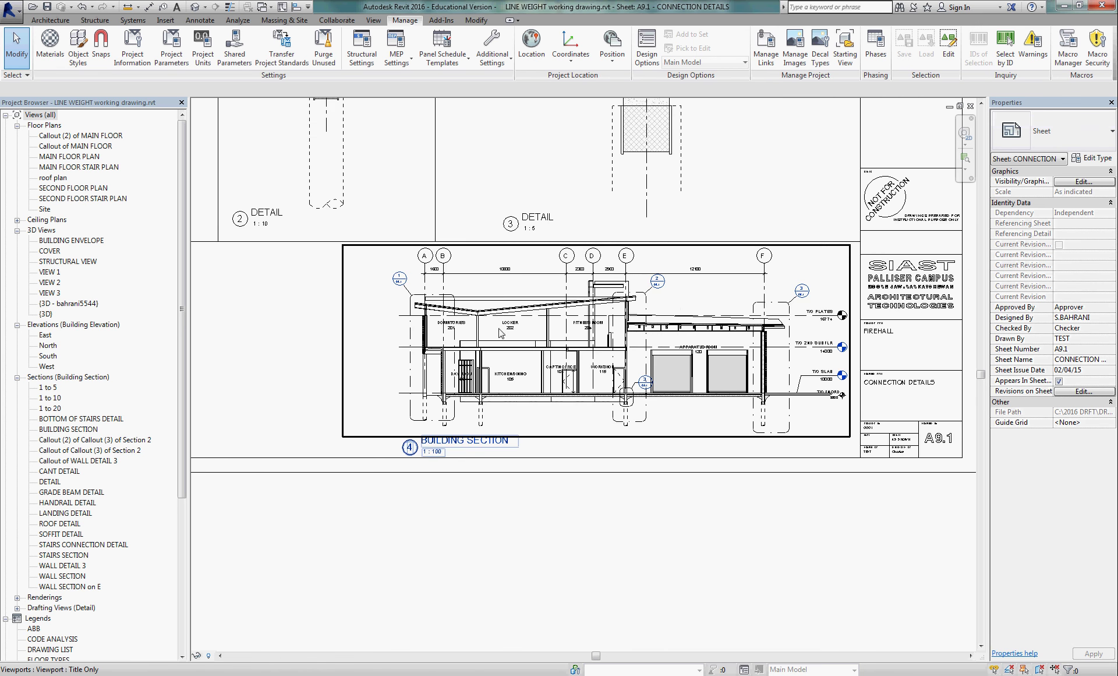
{"action": "scroll", "coordinate": [502, 333], "scroll_direction": "up", "scroll_amount": 3}
{"action": "scroll", "coordinate": [641, 343], "scroll_direction": "up", "scroll_amount": 2}
{"action": "scroll", "coordinate": [403, 373], "scroll_direction": "up", "scroll_amount": 2}
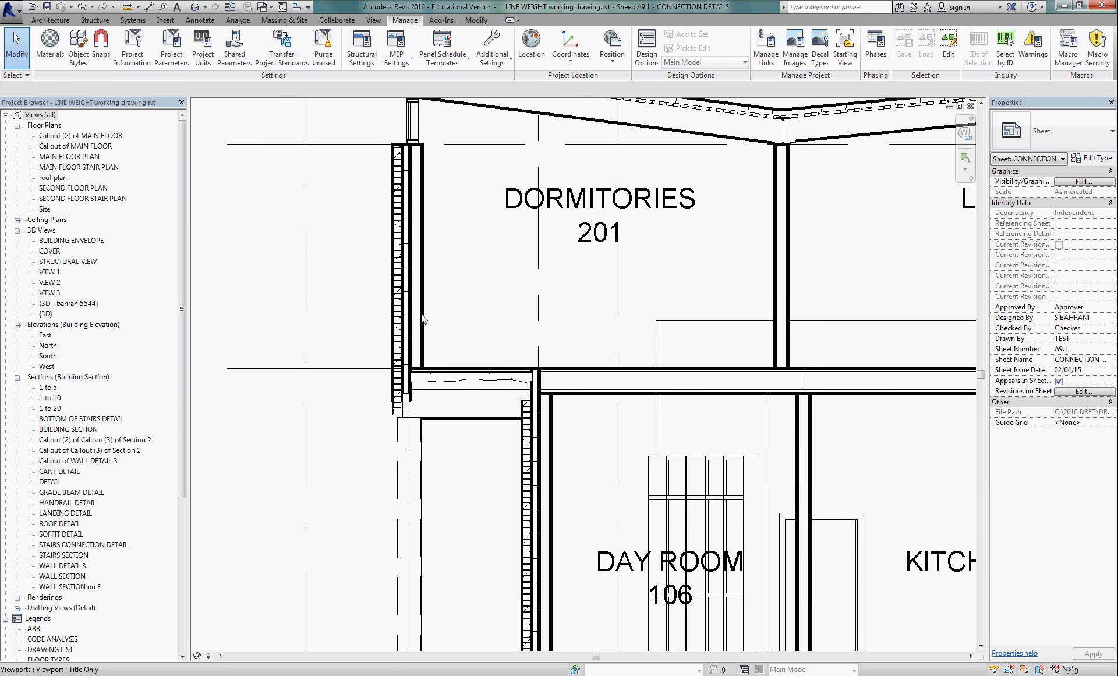
{"action": "scroll", "coordinate": [508, 420], "scroll_direction": "down", "scroll_amount": 2}
{"action": "scroll", "coordinate": [591, 436], "scroll_direction": "down", "scroll_amount": 3}
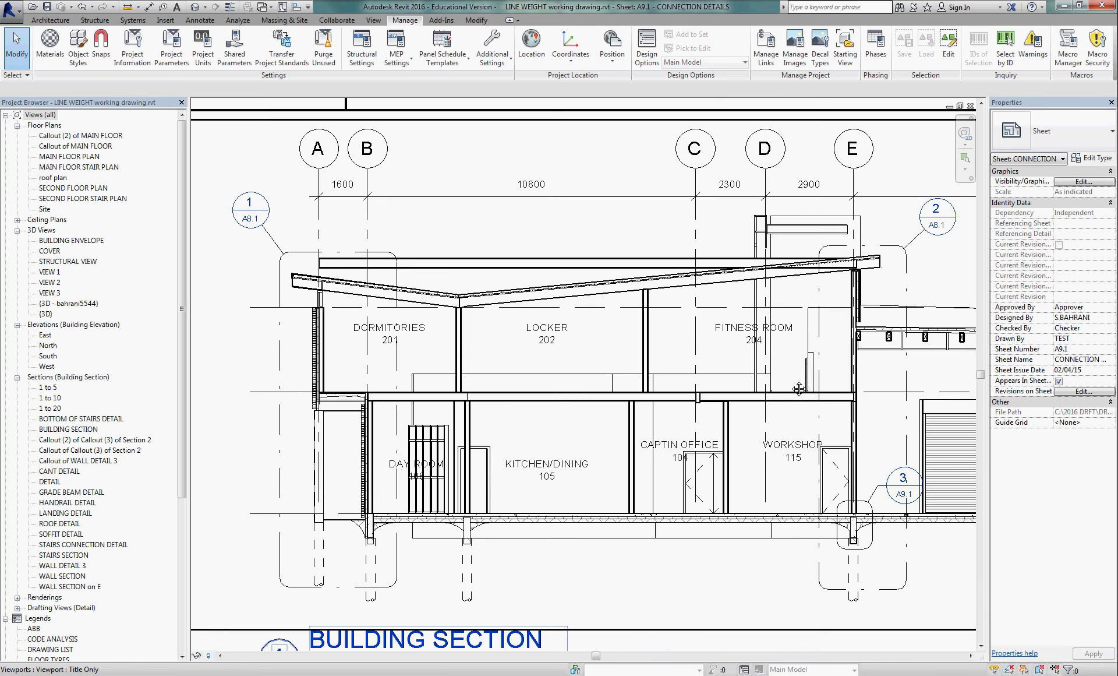
{"action": "scroll", "coordinate": [799, 388], "scroll_direction": "down", "scroll_amount": 4}
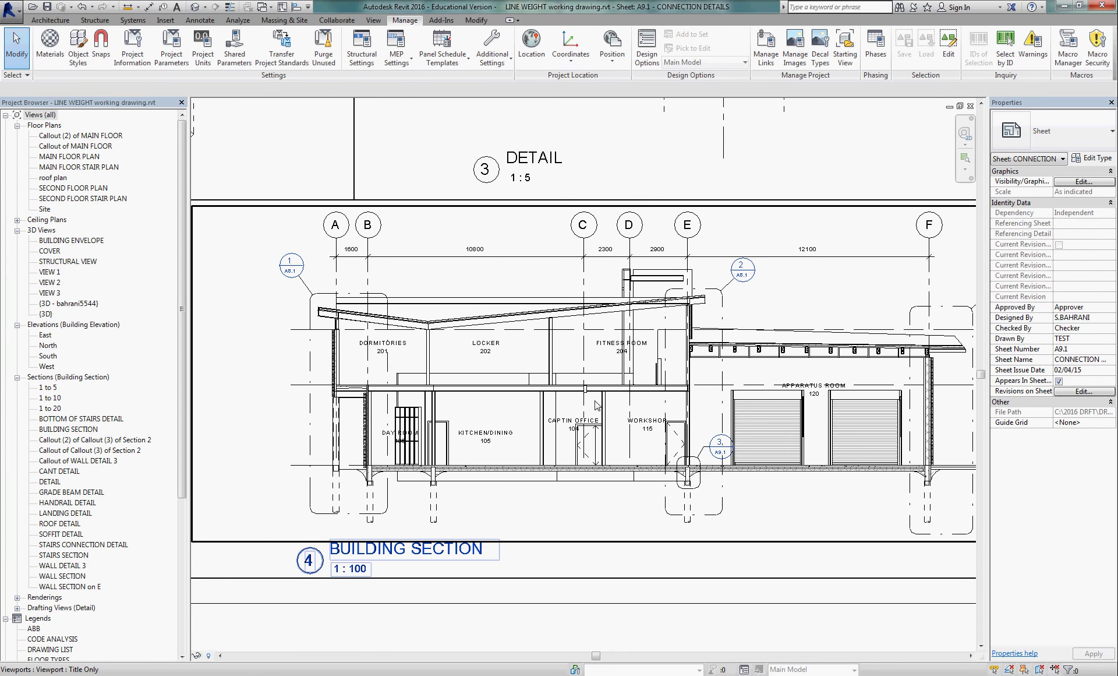
{"action": "scroll", "coordinate": [595, 404], "scroll_direction": "down", "scroll_amount": 4}
{"action": "middle_click_drag", "start_coordinate": [634, 251], "coordinate": [662, 436]}
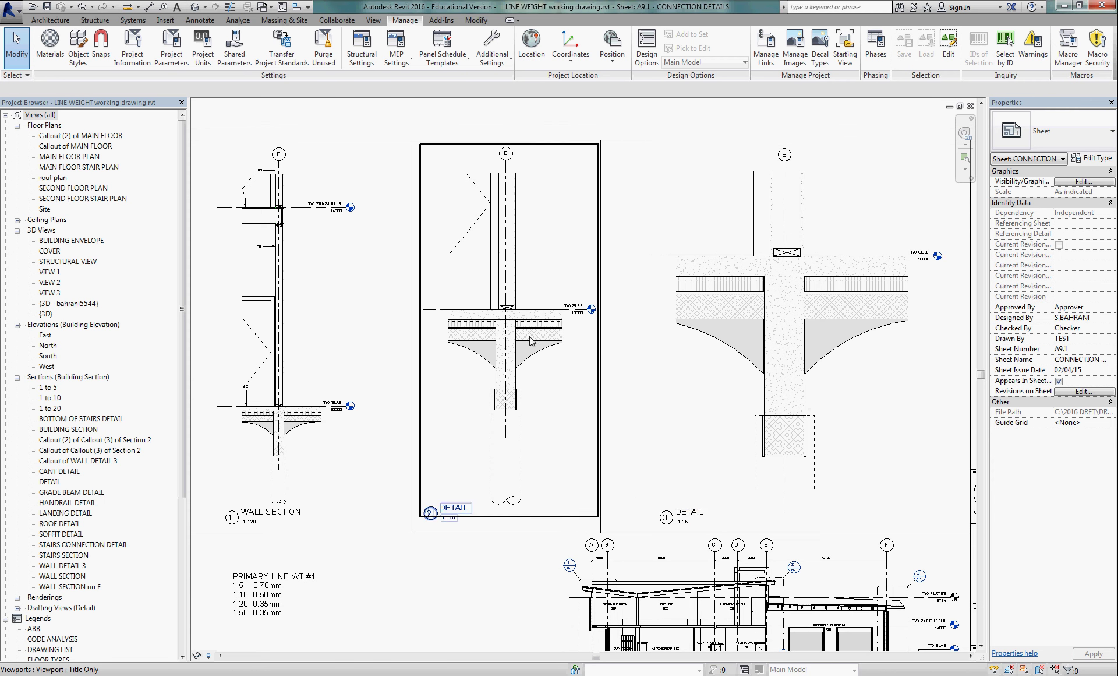
- Activate the 1:10 Detail 2 viewport and select the 1.475 m² VOID filled region
{"action": "scroll", "coordinate": [531, 344], "scroll_direction": "up", "scroll_amount": 6}
{"action": "scroll", "coordinate": [587, 420], "scroll_direction": "down", "scroll_amount": 2}
{"action": "double_click", "coordinate": [687, 490]}
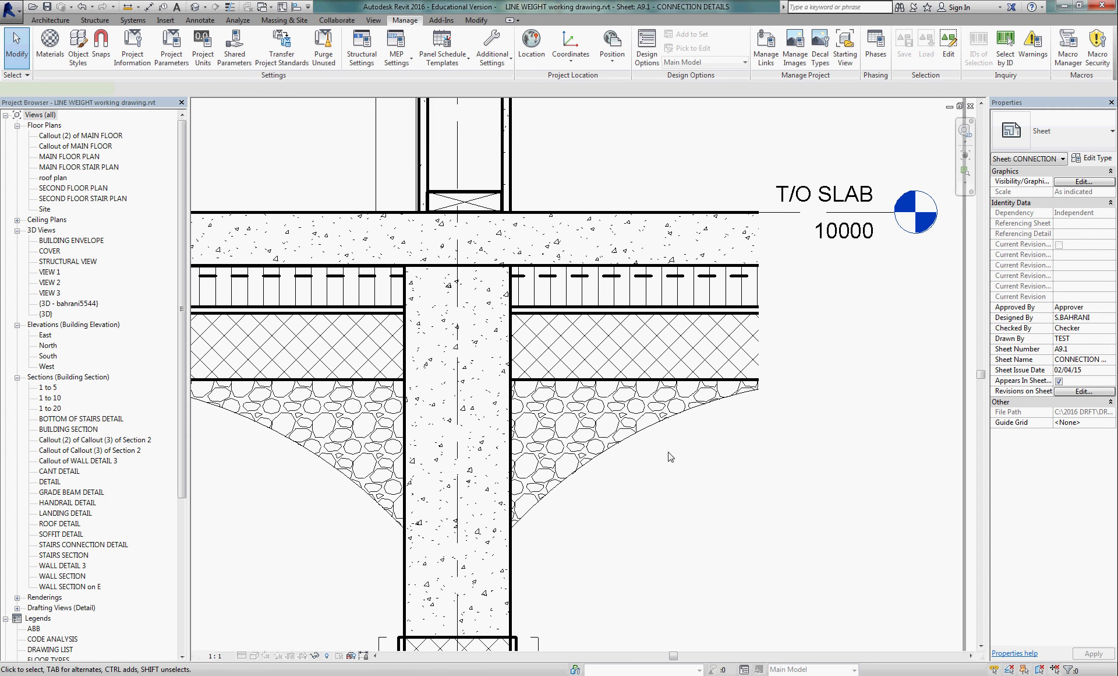
{"action": "left_click", "coordinate": [561, 379]}
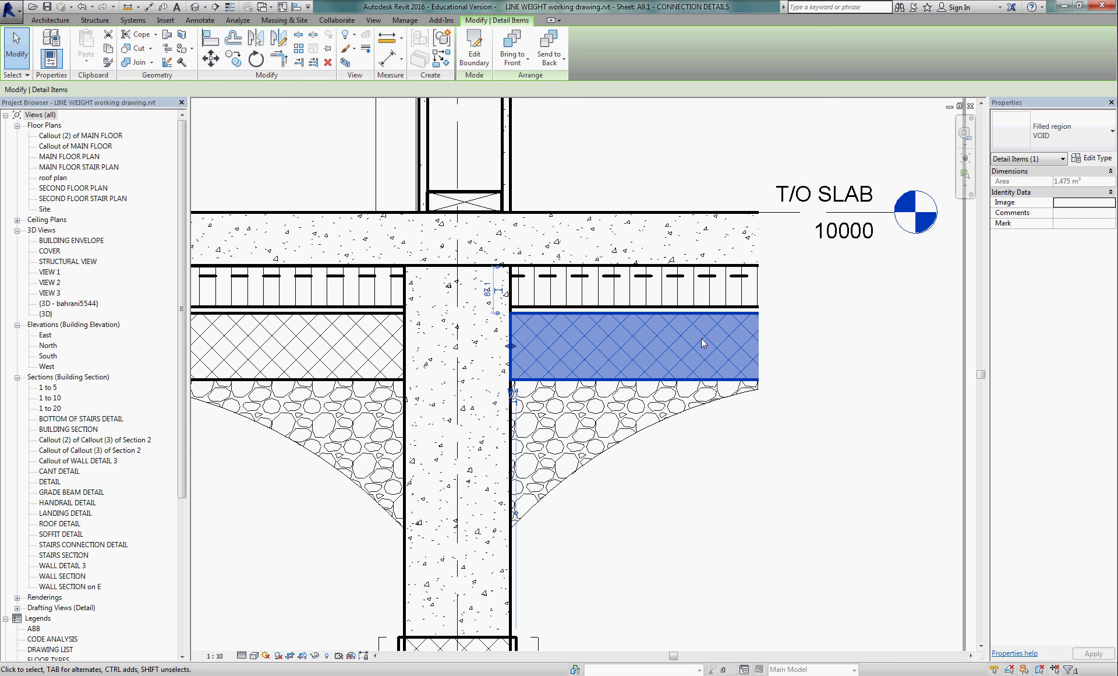
- Enter boundary editing on the VOID filled region and select its boundary lines
{"action": "left_click", "coordinate": [476, 49]}
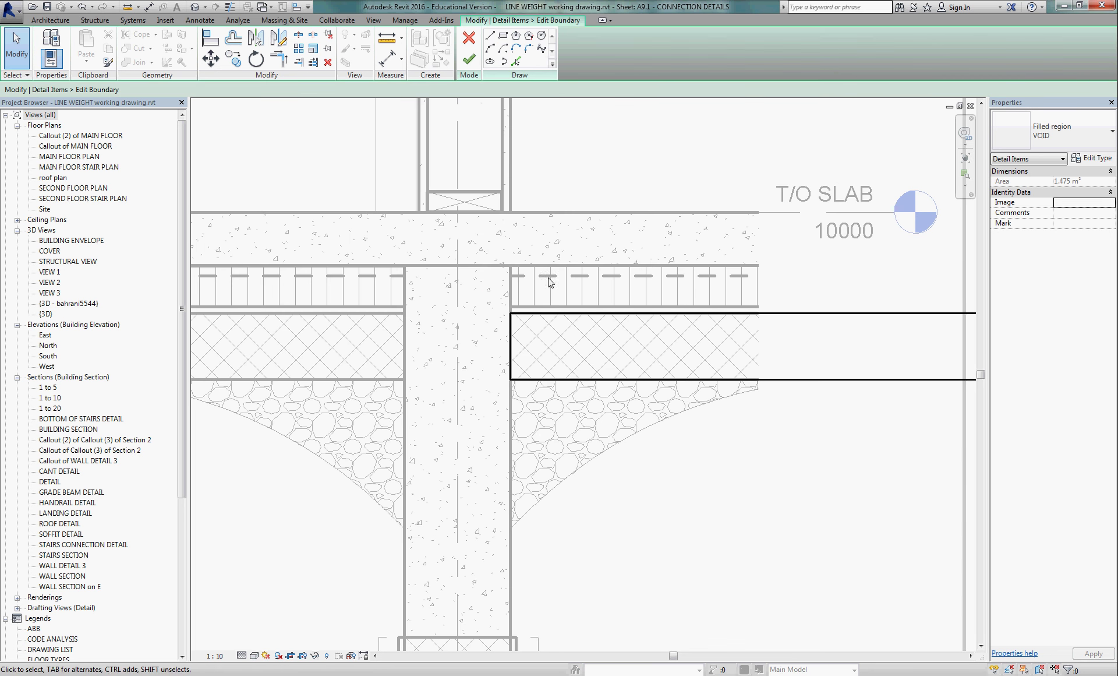
{"action": "key", "text": "Tab"}
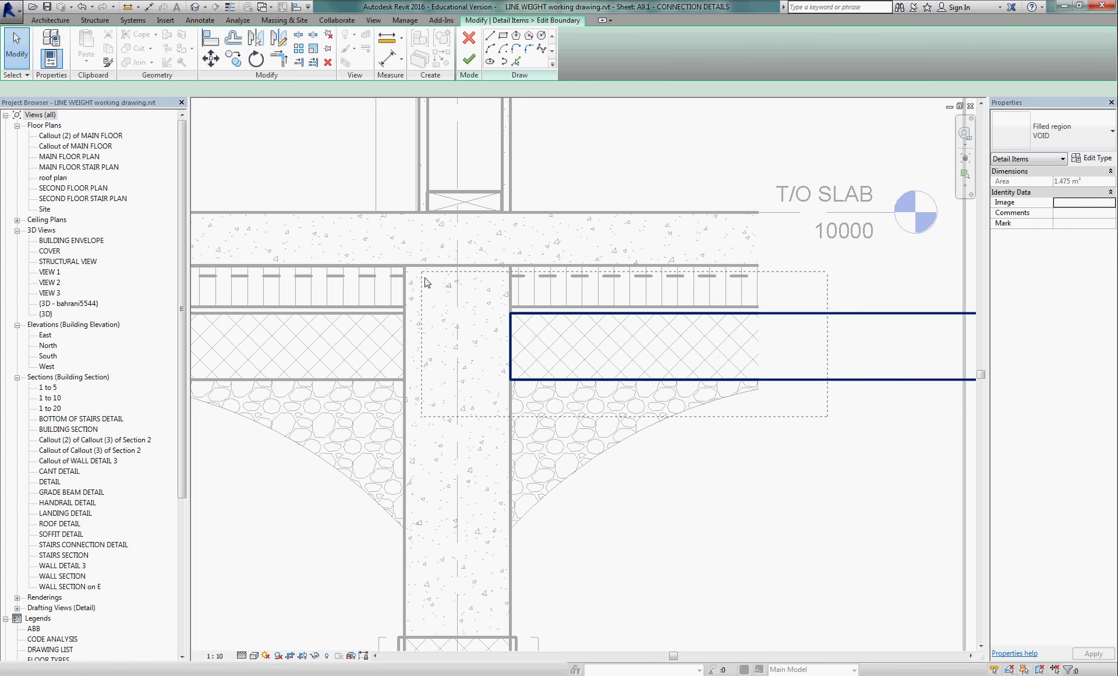
{"action": "left_click", "coordinate": [550, 320]}
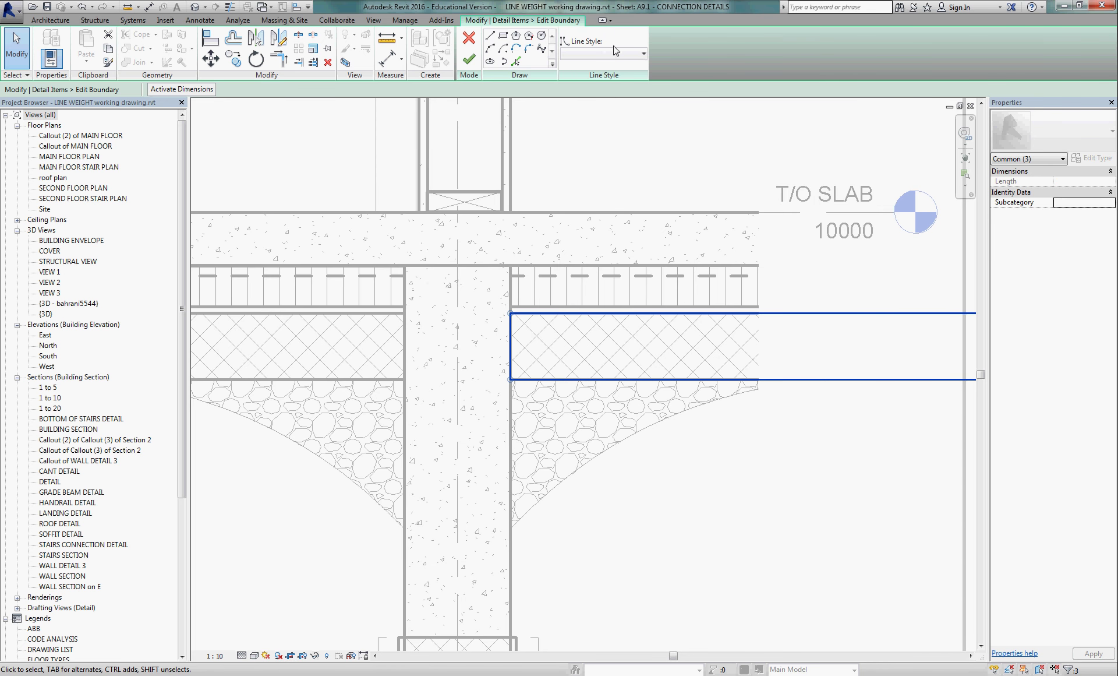
{"action": "left_click", "coordinate": [777, 304]}
{"action": "left_click", "coordinate": [776, 313]}
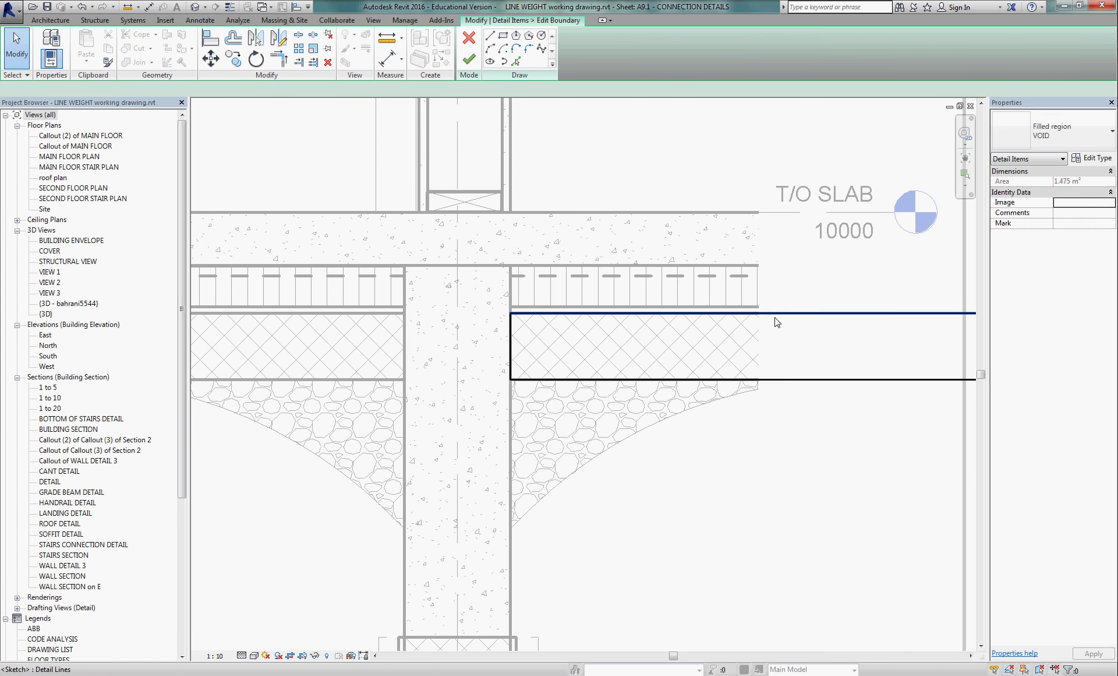
{"action": "left_click", "coordinate": [781, 380], "text": "ctrl"}
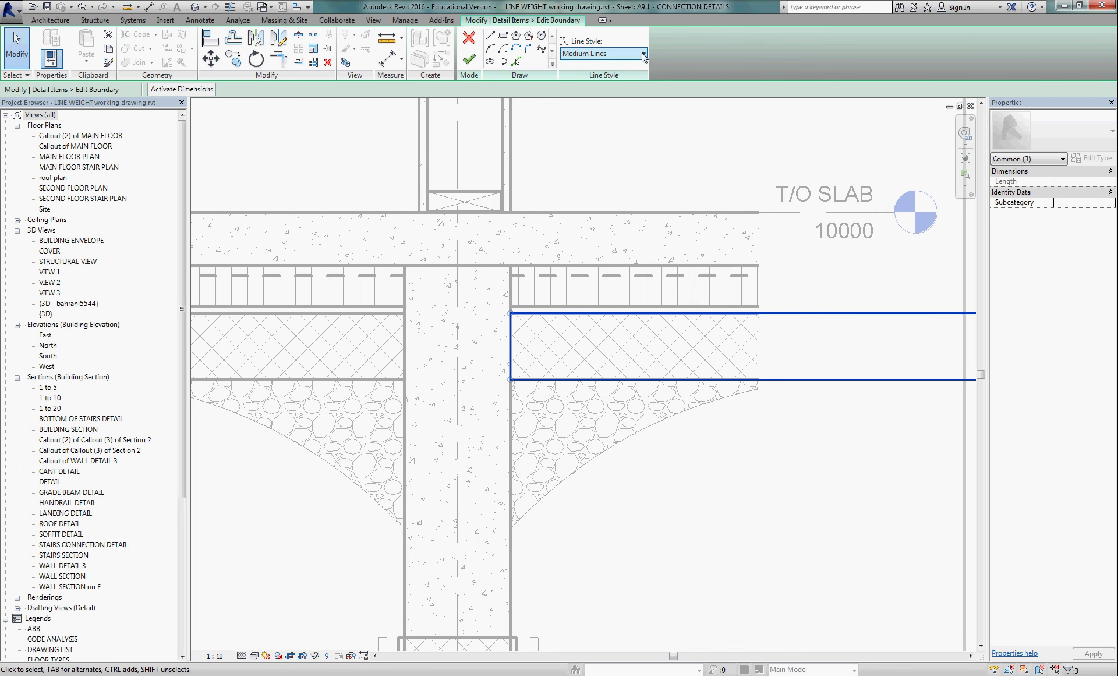
- Change the selected boundary lines from Medium Lines to 04 PRIMARY and finish the edit
{"action": "left_click", "coordinate": [644, 54]}
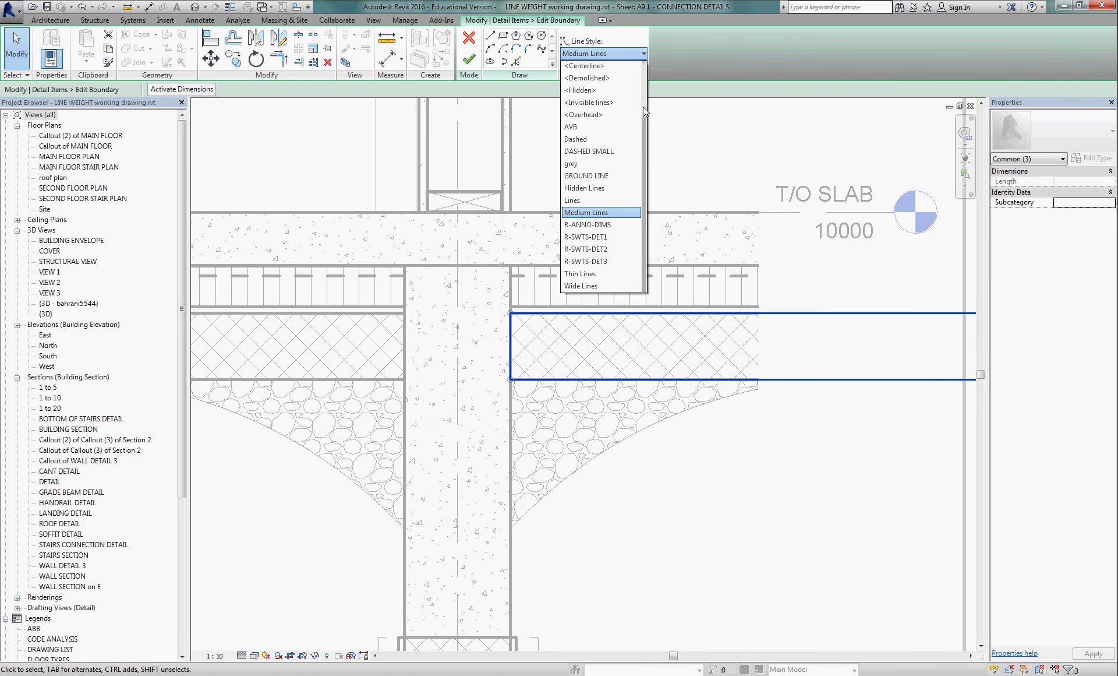
{"action": "left_click_drag", "start_coordinate": [644, 131], "coordinate": [642, 74]}
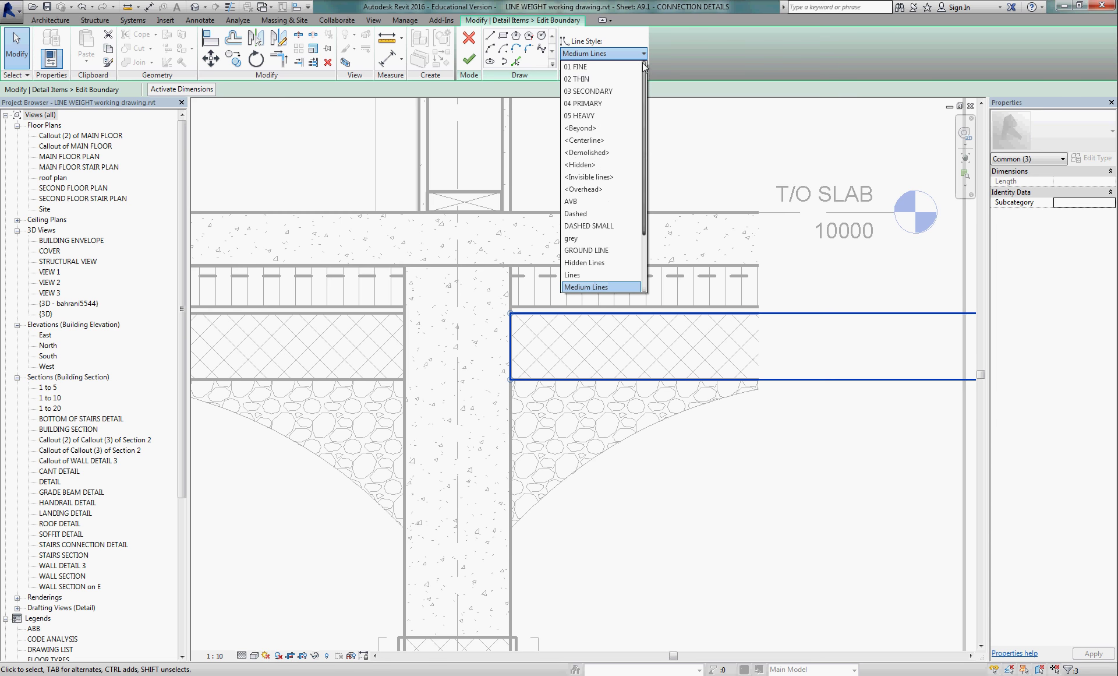
{"action": "left_click", "coordinate": [593, 104]}
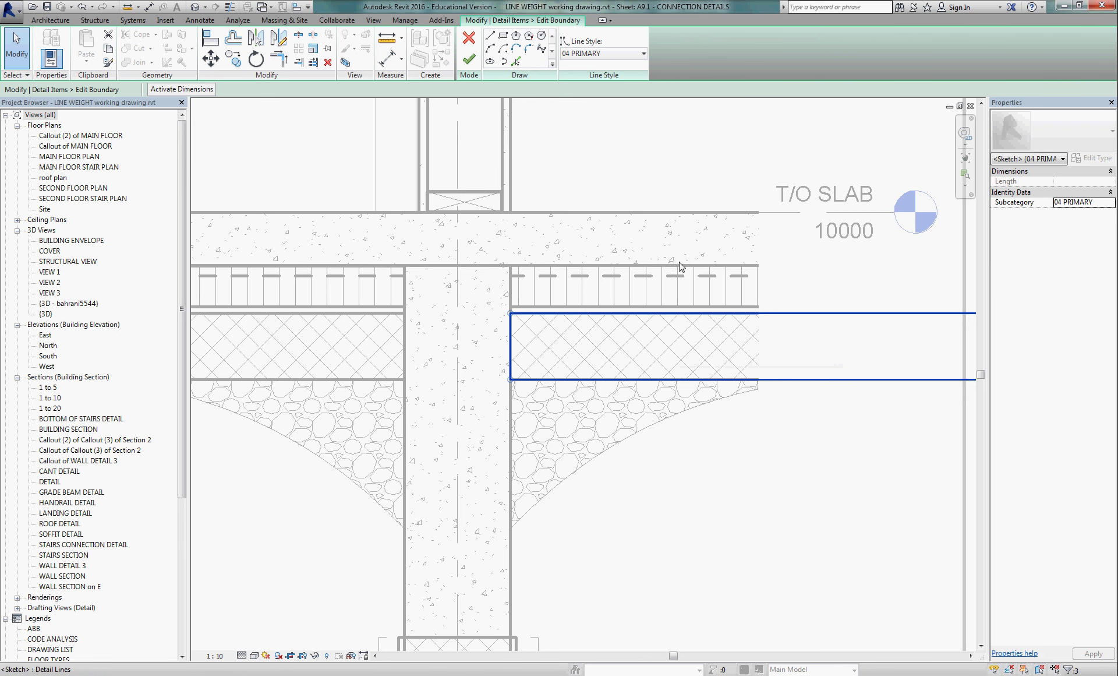
{"action": "left_click", "coordinate": [475, 60]}
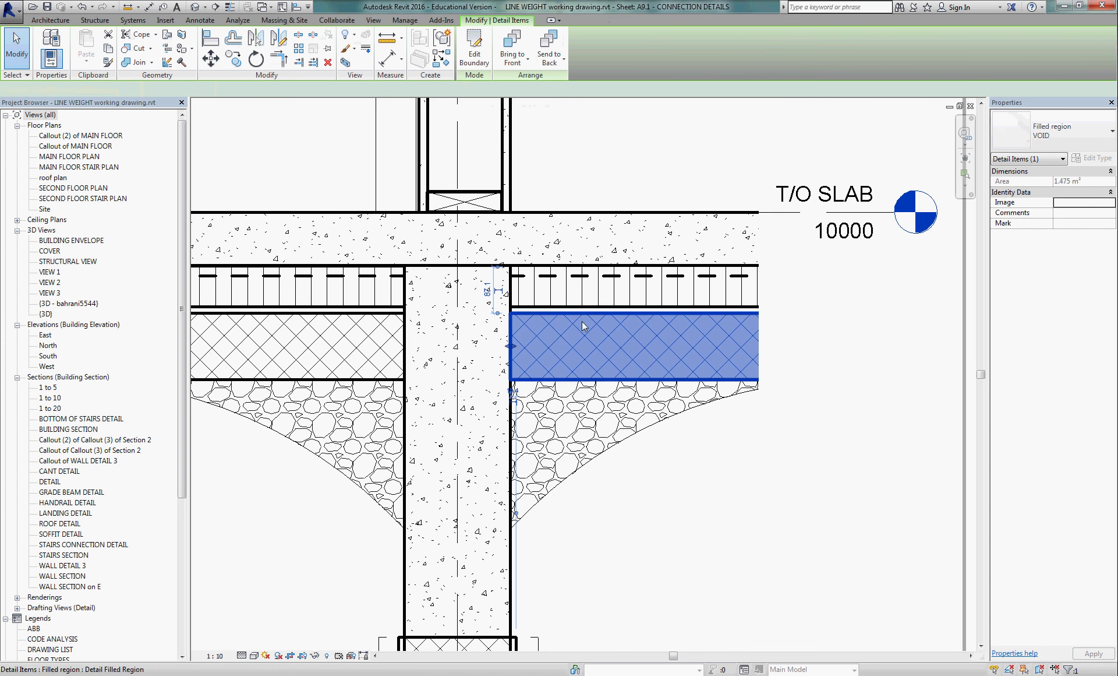
{"action": "left_click", "coordinate": [752, 495]}
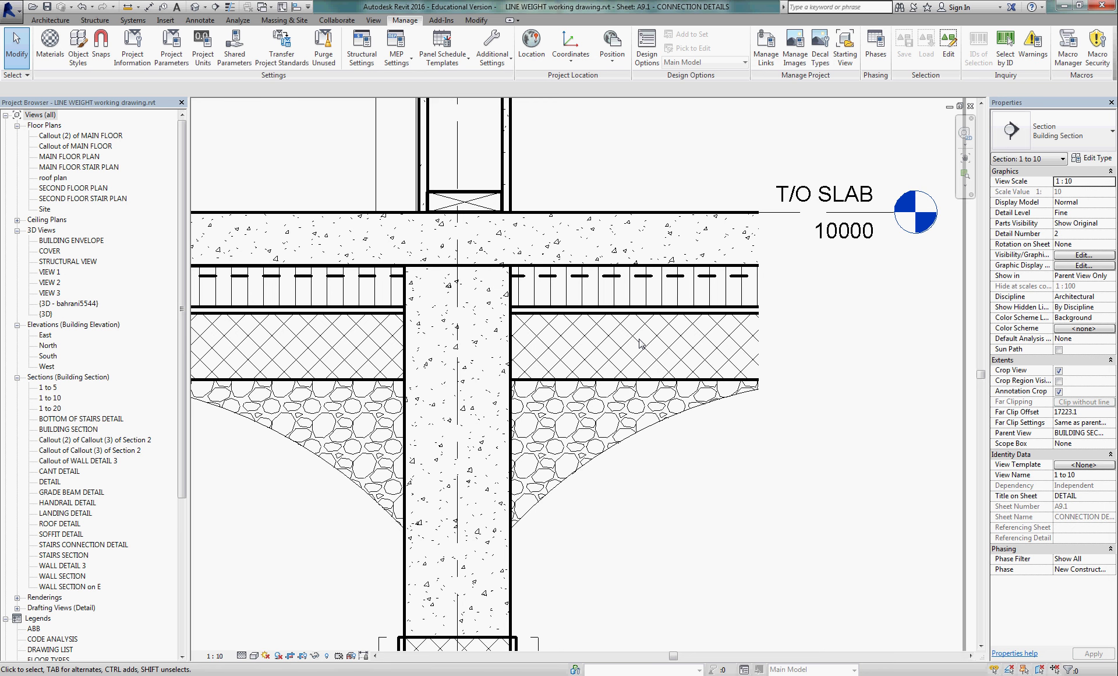
{"action": "left_click", "coordinate": [644, 276]}
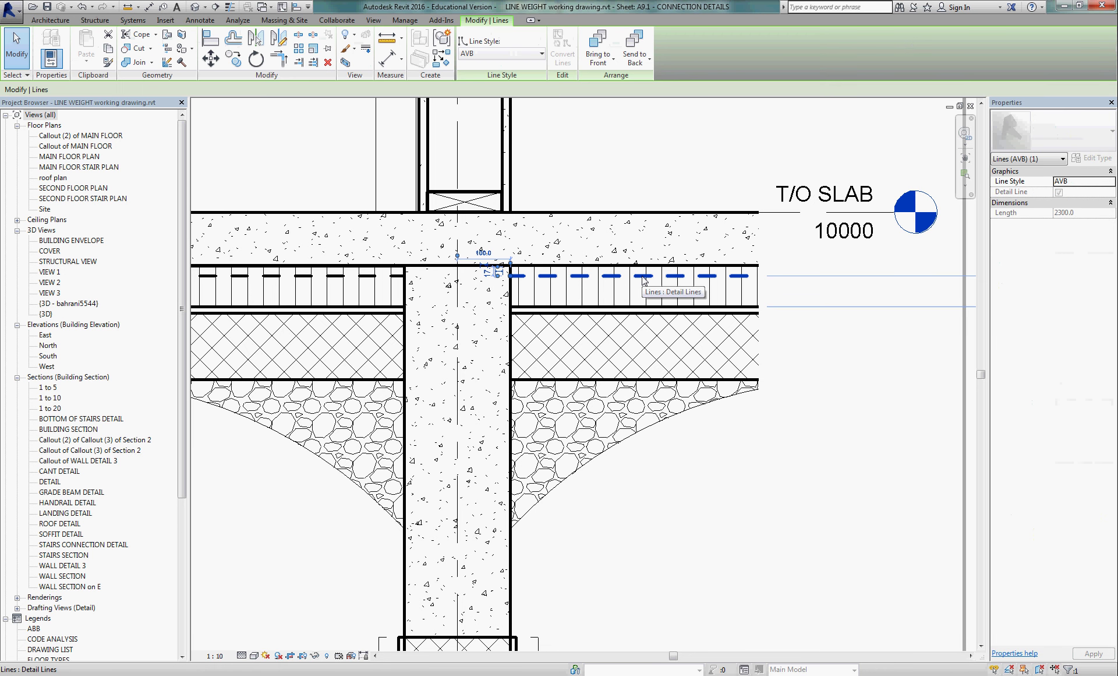
{"action": "left_click", "coordinate": [541, 53]}
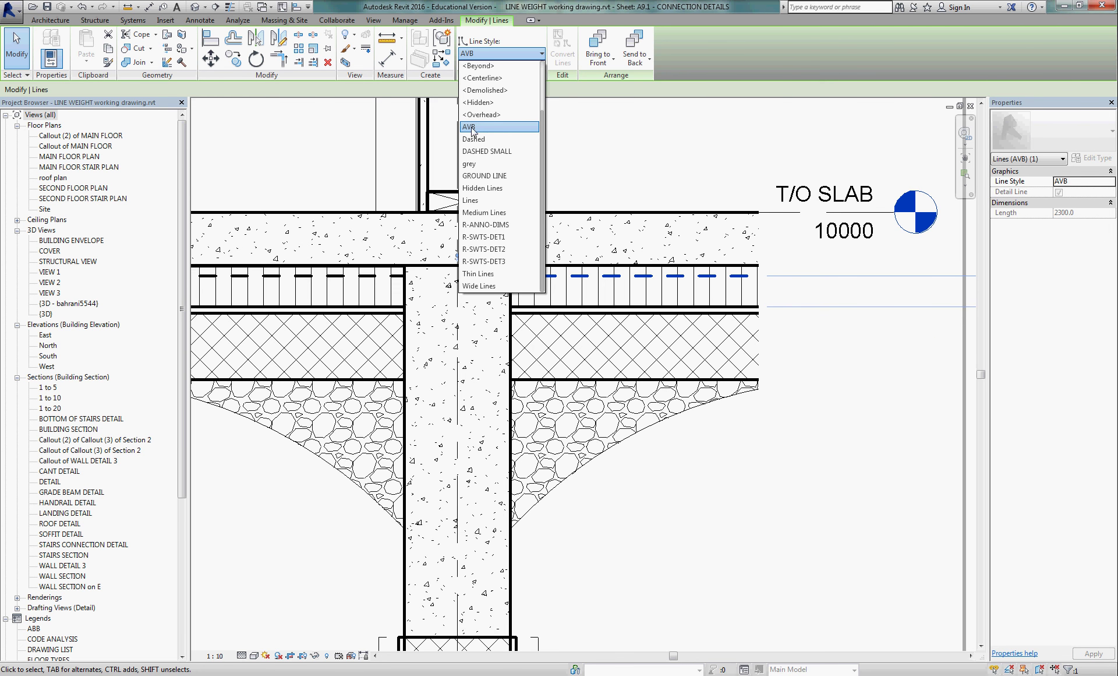
{"action": "left_click", "coordinate": [612, 150]}
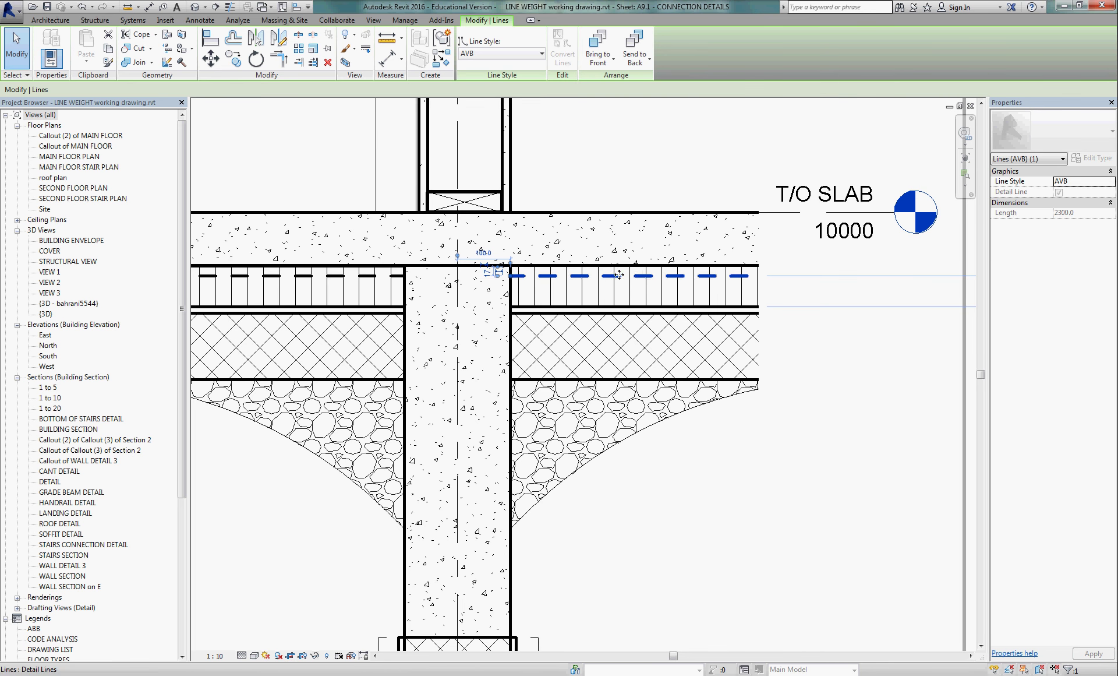
{"action": "key", "text": "Escape"}
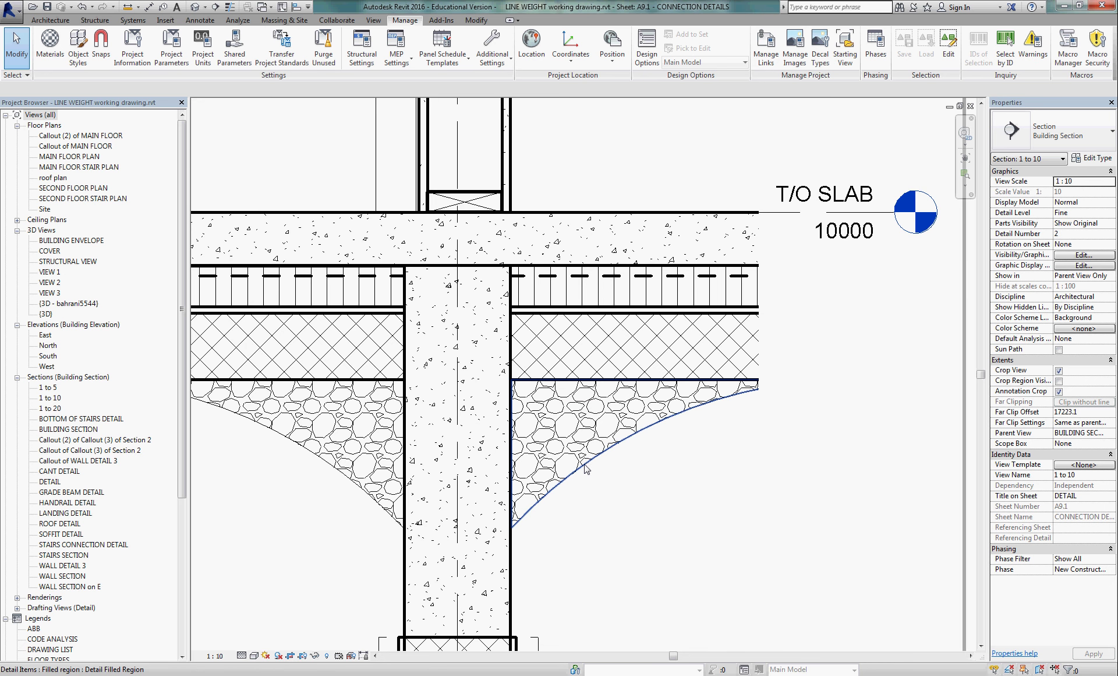
- Zoom out from Detail 2 until the full A9.1 CONNECTION DETAILS sheet and title block show
{"action": "scroll", "coordinate": [588, 468], "scroll_direction": "down", "scroll_amount": 1}
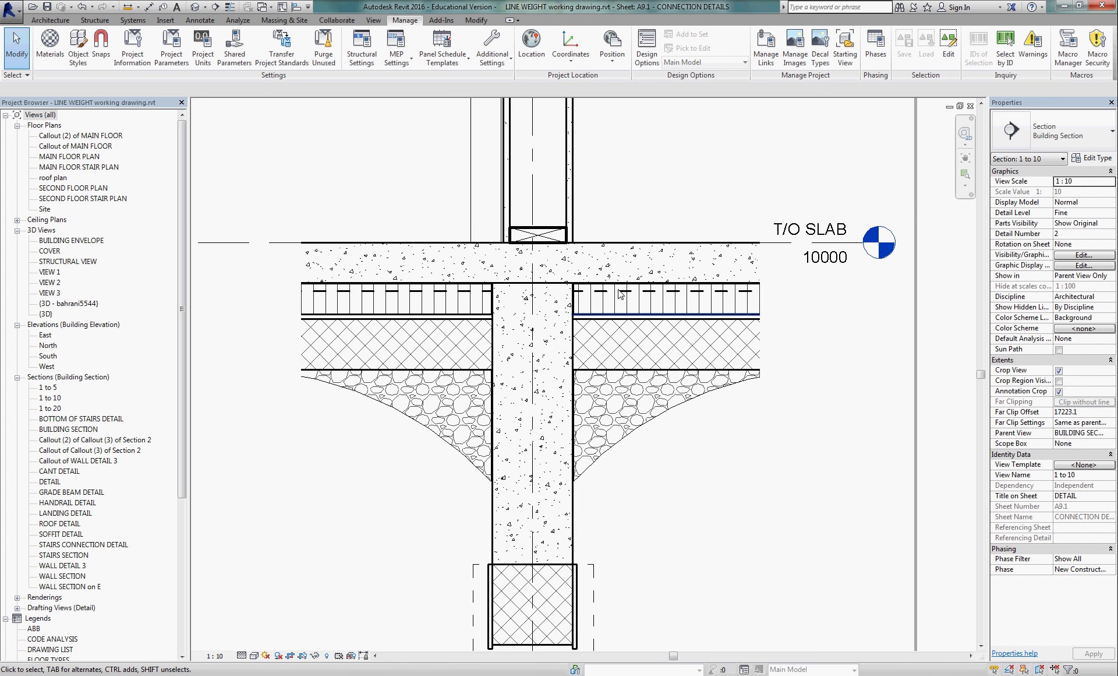
{"action": "mouse_move", "coordinate": [567, 327]}
{"action": "middle_mouse_down"}
{"action": "mouse_move", "coordinate": [564, 277]}
{"action": "mouse_move", "coordinate": [590, 354]}
{"action": "middle_mouse_up"}
{"action": "scroll", "coordinate": [564, 277], "scroll_direction": "down", "scroll_amount": 1}
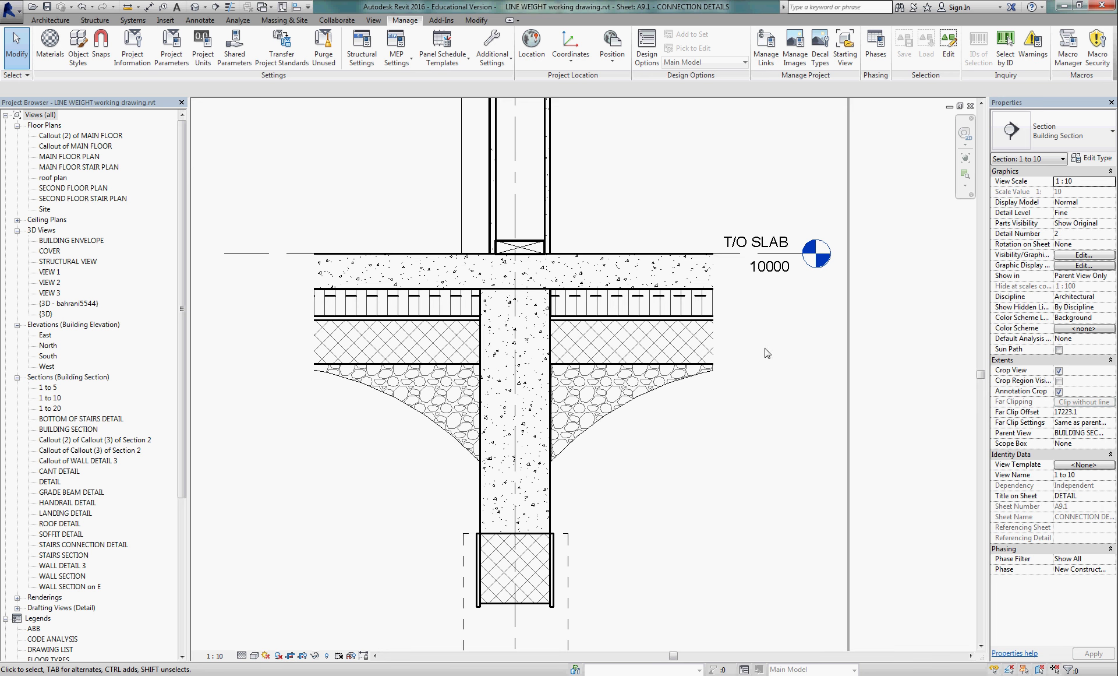
{"action": "scroll", "coordinate": [564, 190], "scroll_direction": "down", "scroll_amount": 4}
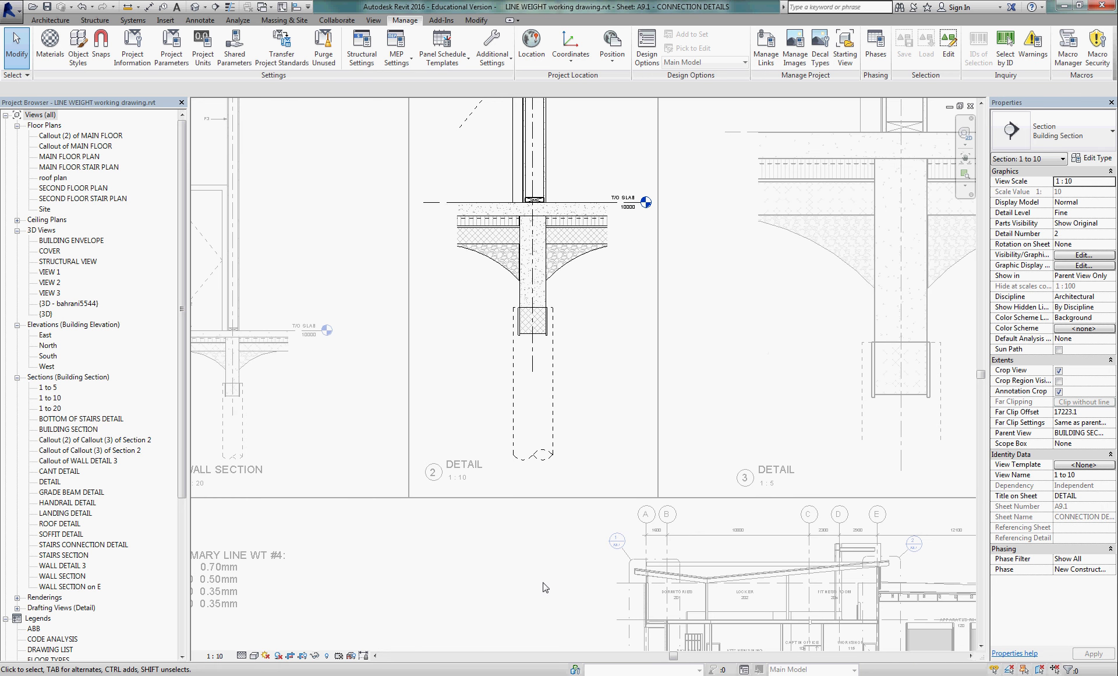
{"action": "scroll", "coordinate": [574, 411], "scroll_direction": "down", "scroll_amount": 4}
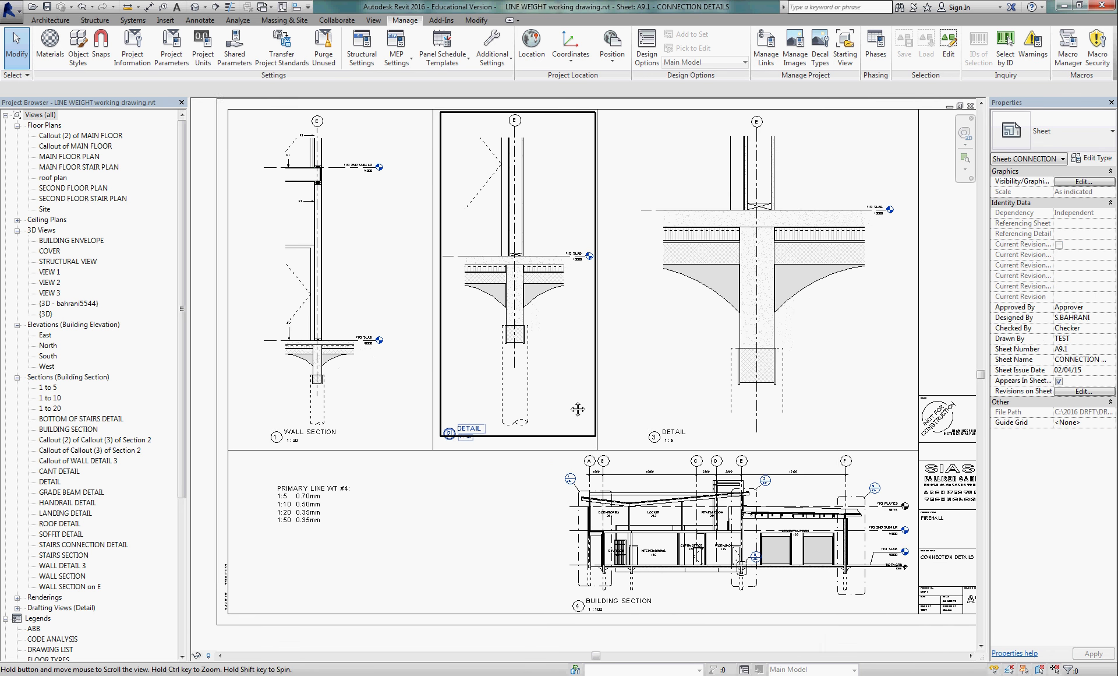
{"action": "scroll", "coordinate": [619, 397], "scroll_direction": "down", "scroll_amount": 2}
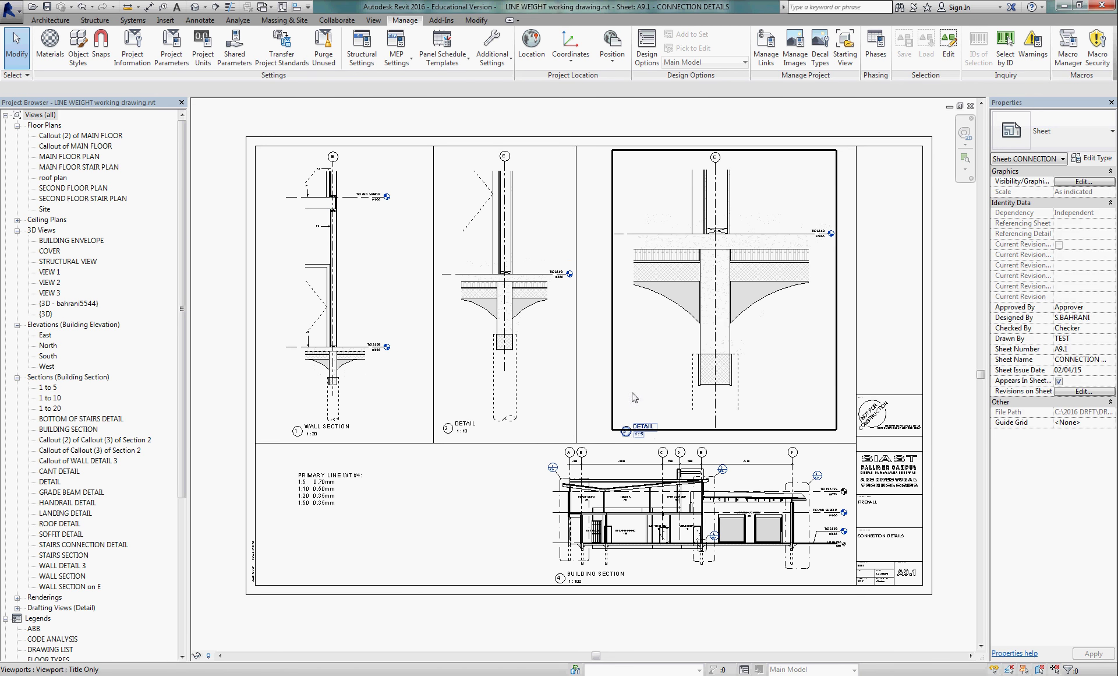